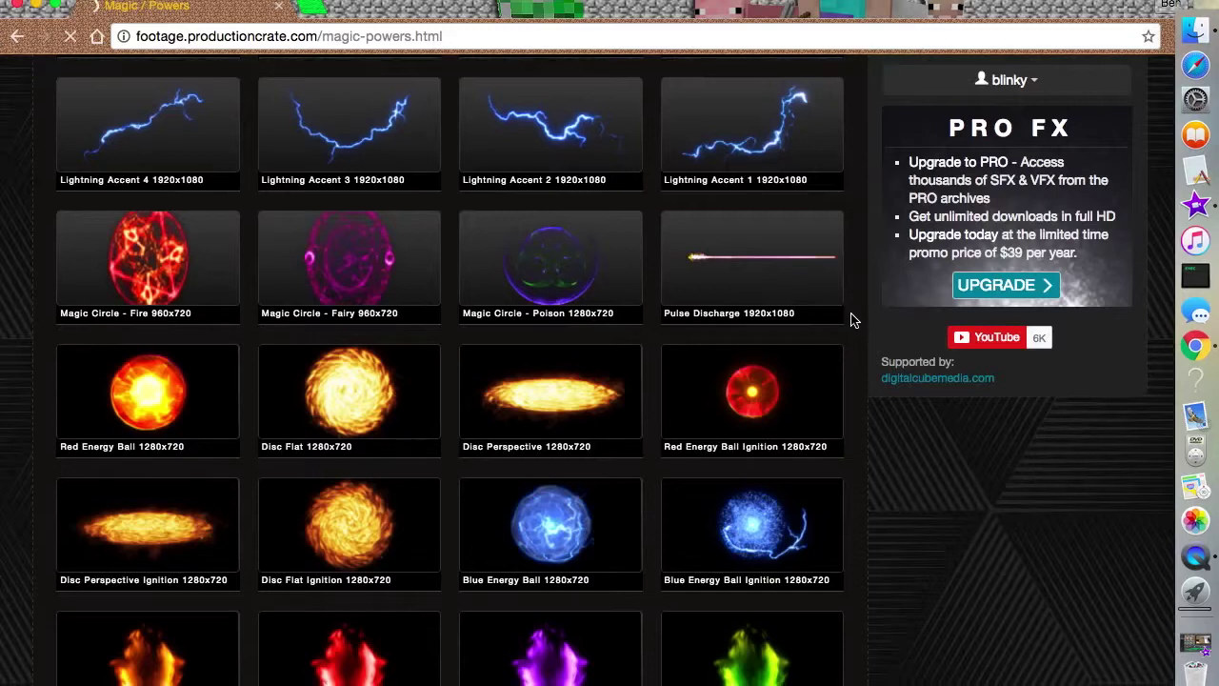
Step: Find the Magic Spell 10 effect among the Magic / Powers clips and download it
{"action": "scroll", "coordinate": [867, 335], "scroll_direction": "down", "scroll_amount": 5}
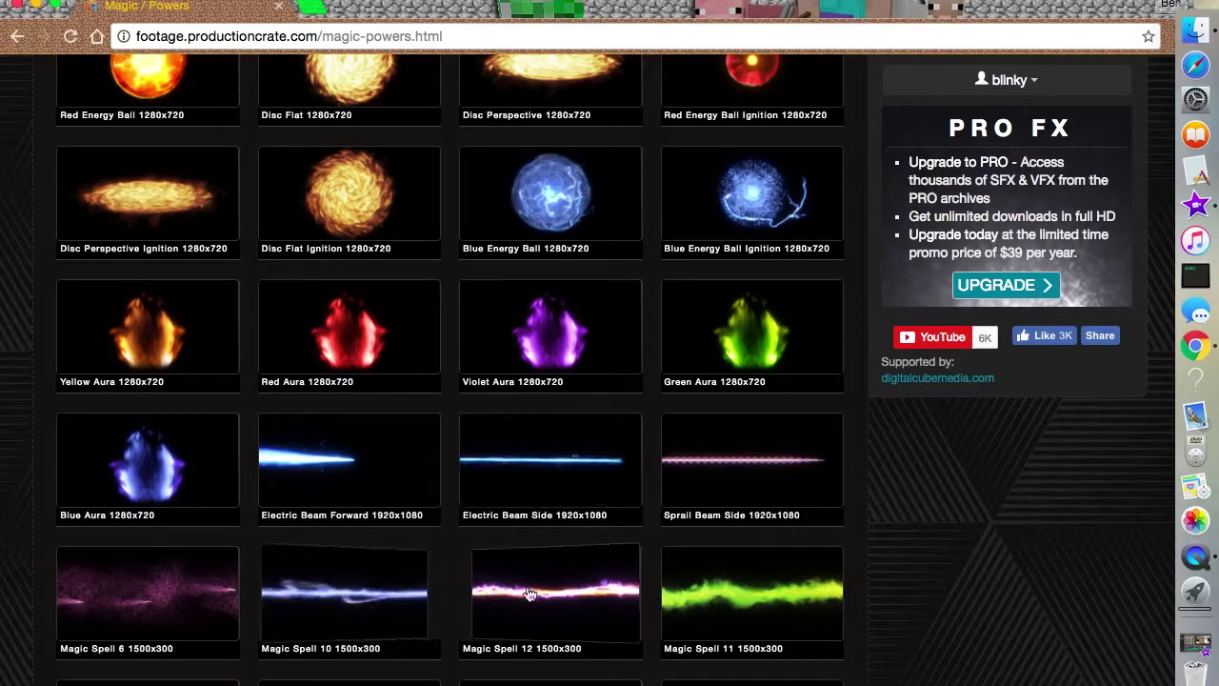
{"action": "left_click", "coordinate": [360, 592]}
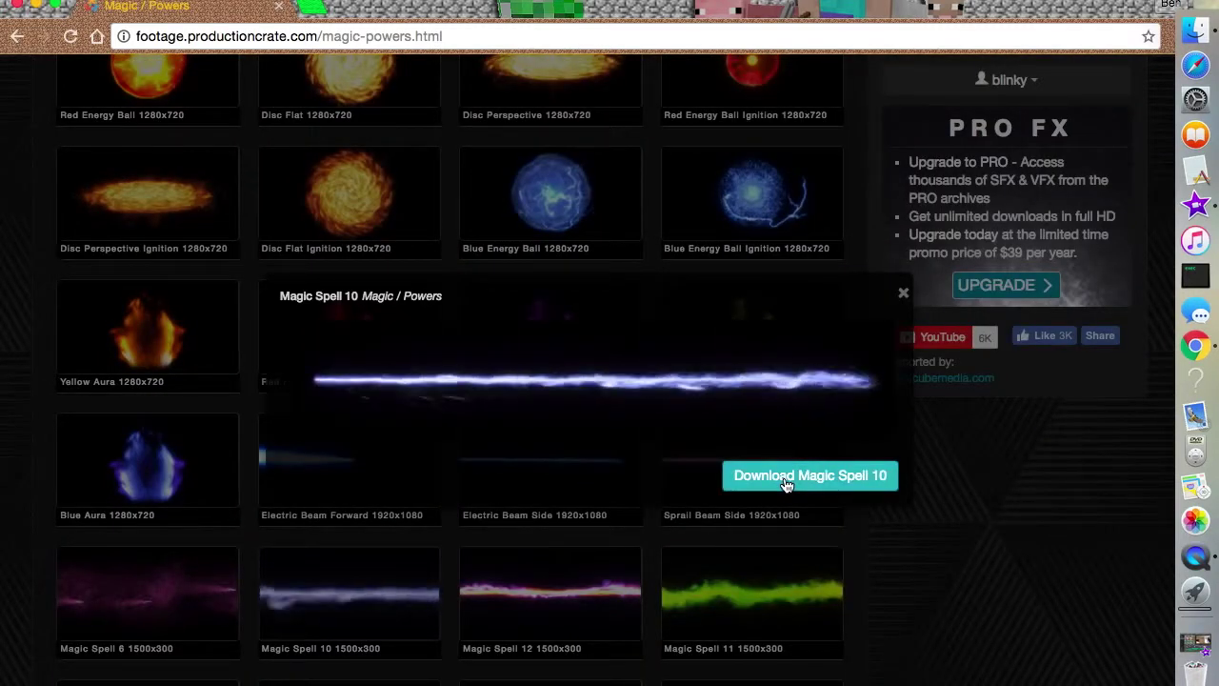
{"action": "left_click", "coordinate": [787, 481]}
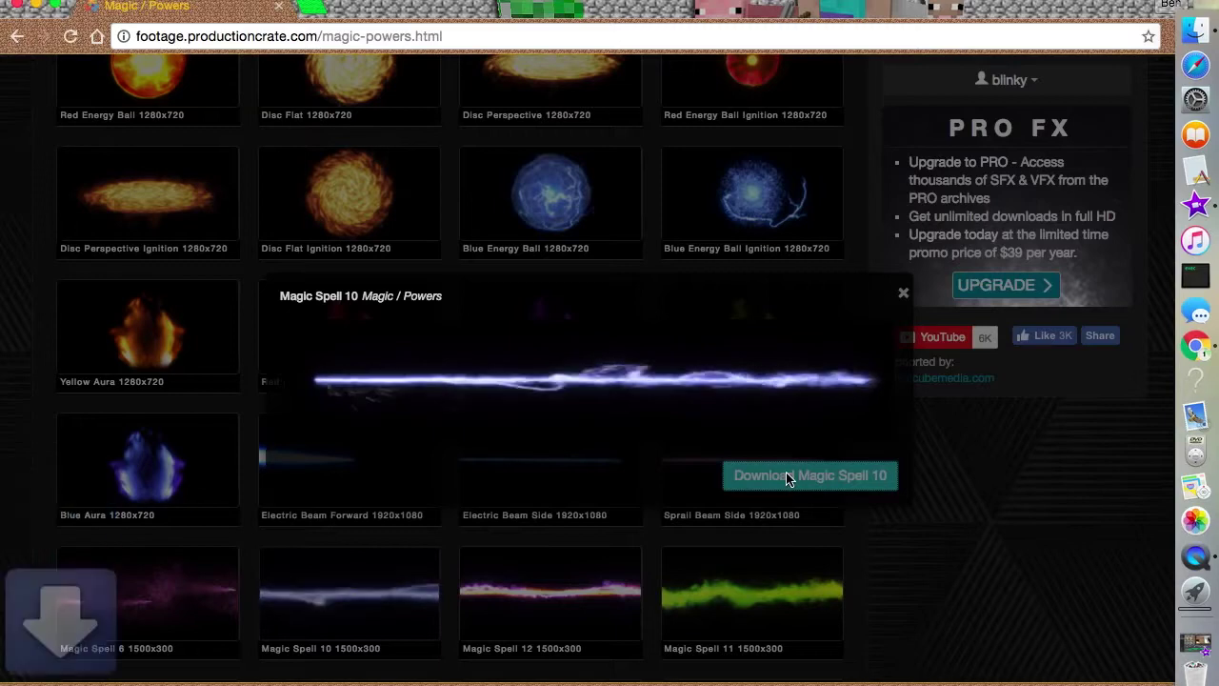
Step: Shift the browser window aside and place the downloaded footagecrate-spell10 (1).mov file on the desktop
{"action": "left_click_drag", "start_coordinate": [426, 8], "coordinate": [571, 7]}
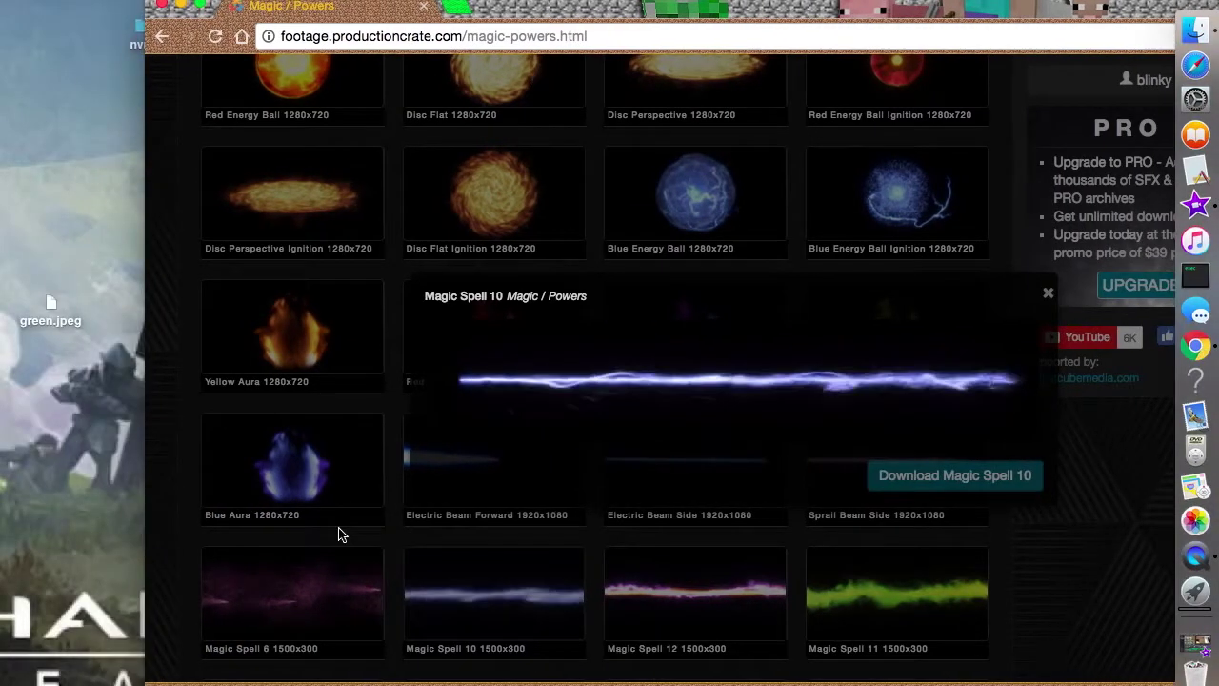
{"action": "left_click_drag", "start_coordinate": [214, 676], "coordinate": [54, 359]}
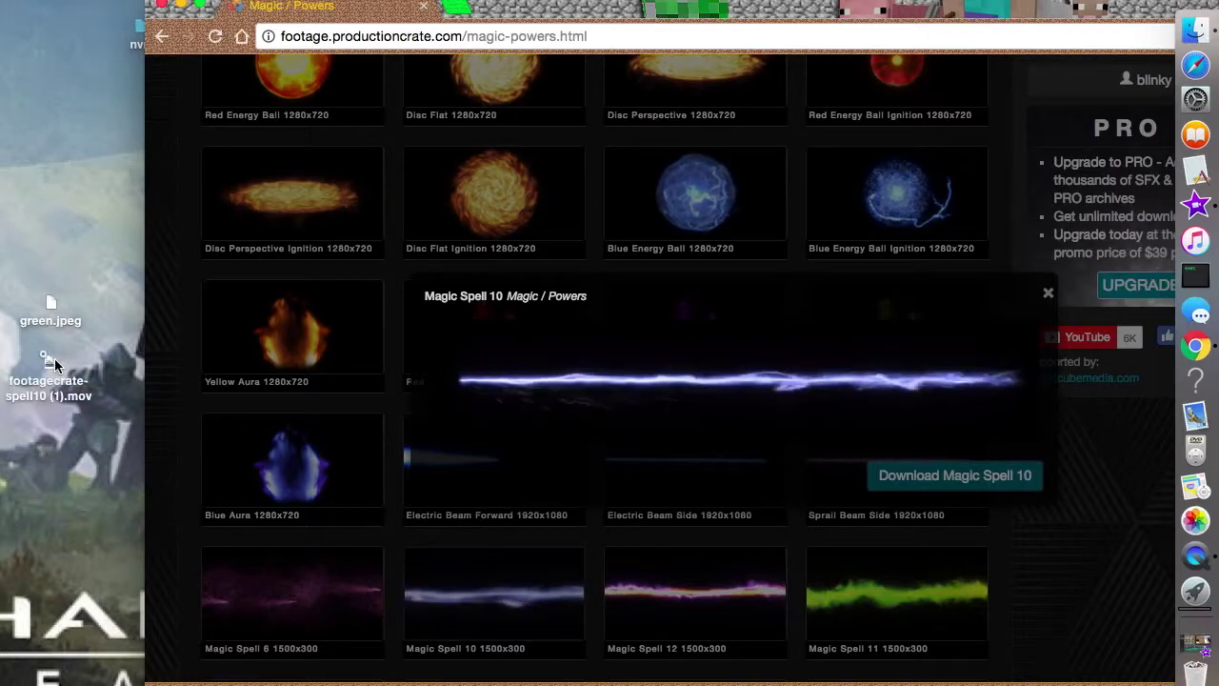
{"action": "mouse_move", "coordinate": [547, 11]}
{"action": "left_mouse_down"}
{"action": "mouse_move", "coordinate": [569, 19]}
{"action": "mouse_move", "coordinate": [558, 12]}
{"action": "left_mouse_up"}
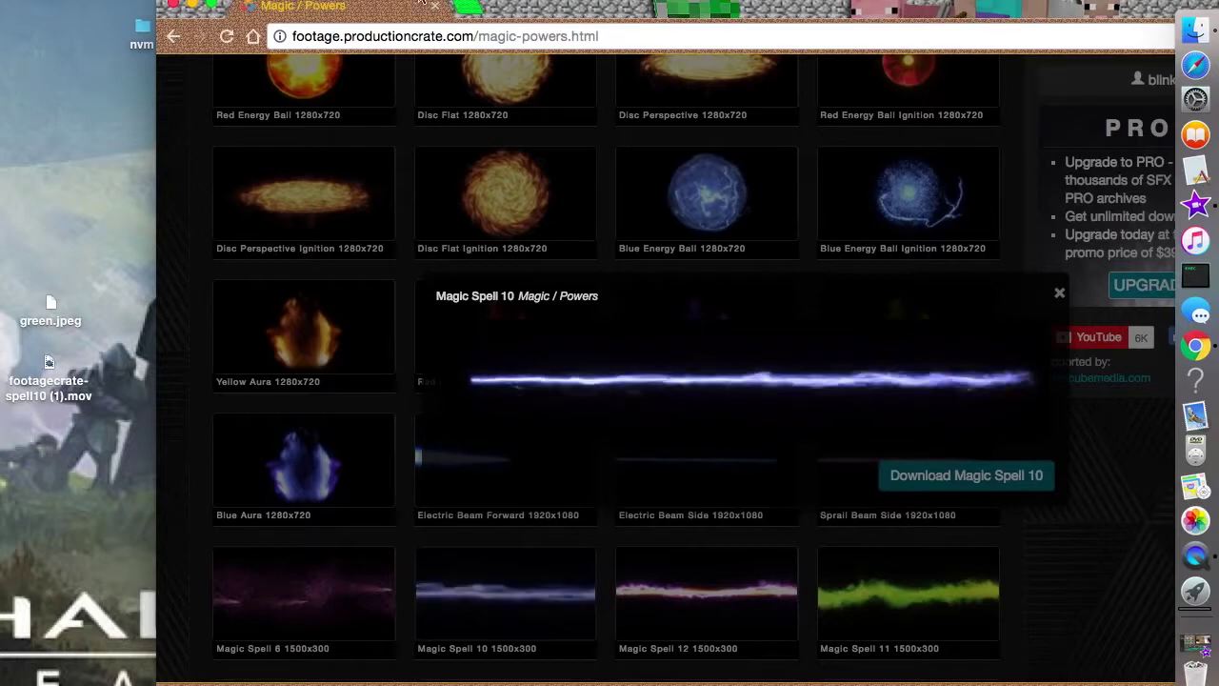
Step: Switch to iMovie and add footagecrate-spell10 (1).mov from the desktop as an overlay above the start of the video clip
{"action": "left_click", "coordinate": [203, 7]}
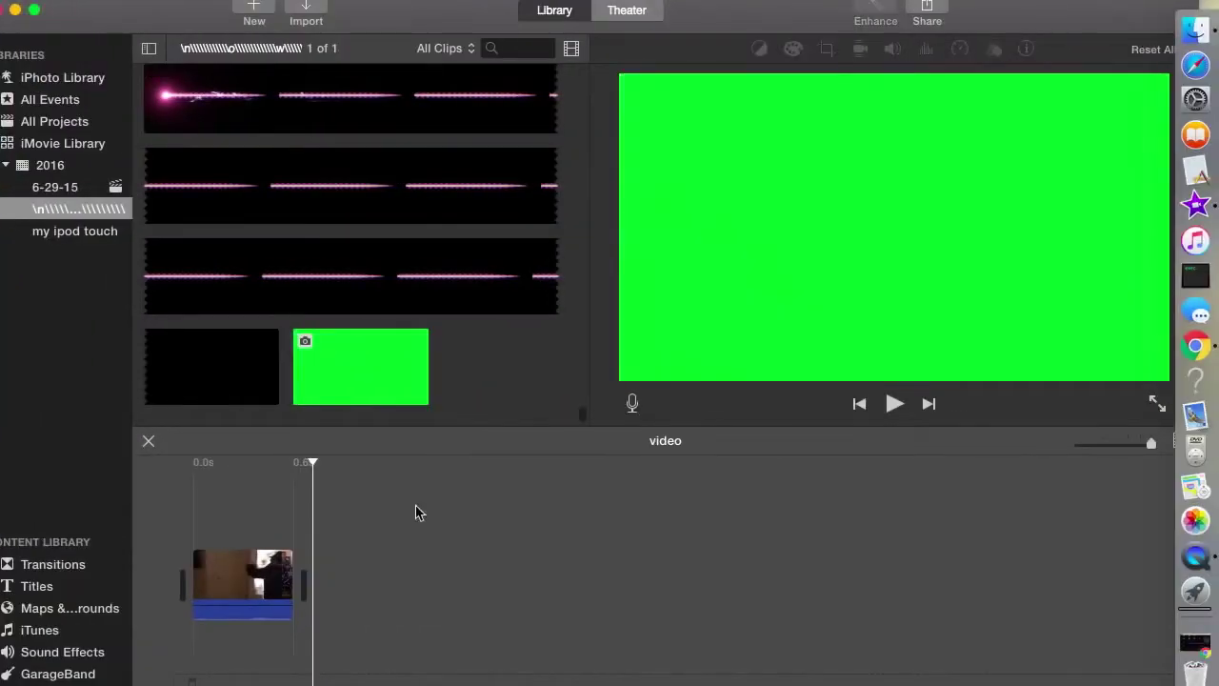
{"action": "left_click", "coordinate": [190, 538]}
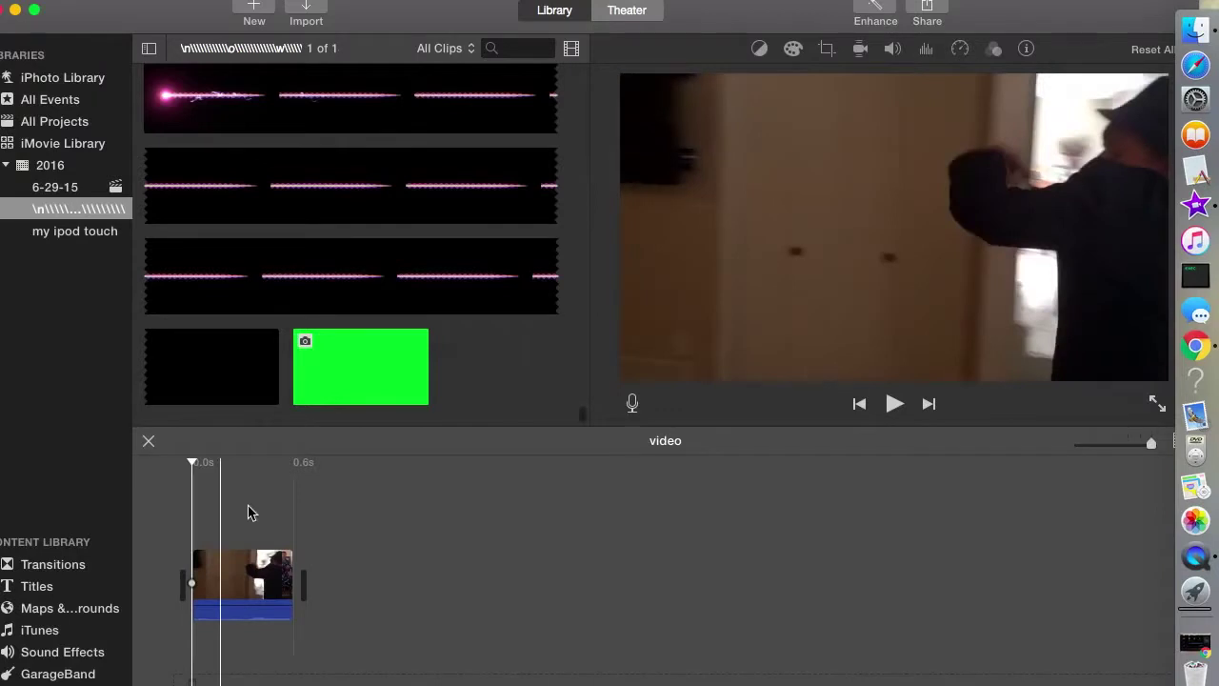
{"action": "left_click_drag", "start_coordinate": [372, 17], "coordinate": [493, 21]}
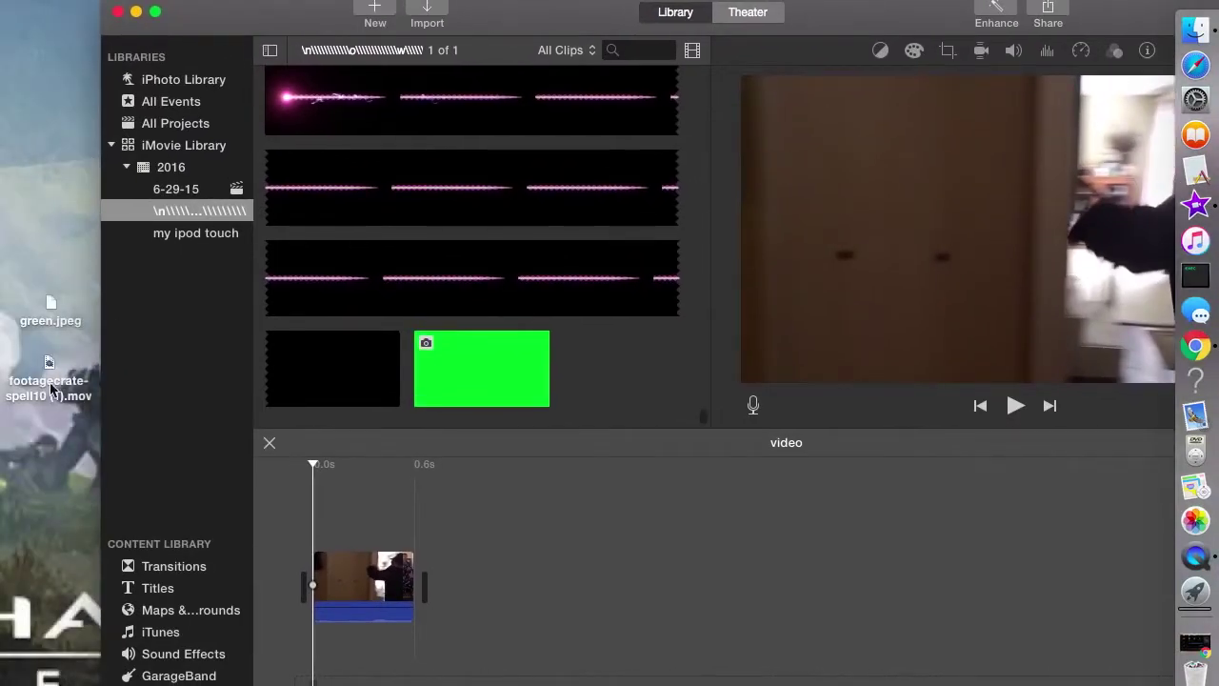
{"action": "left_click_drag", "start_coordinate": [52, 390], "coordinate": [319, 517]}
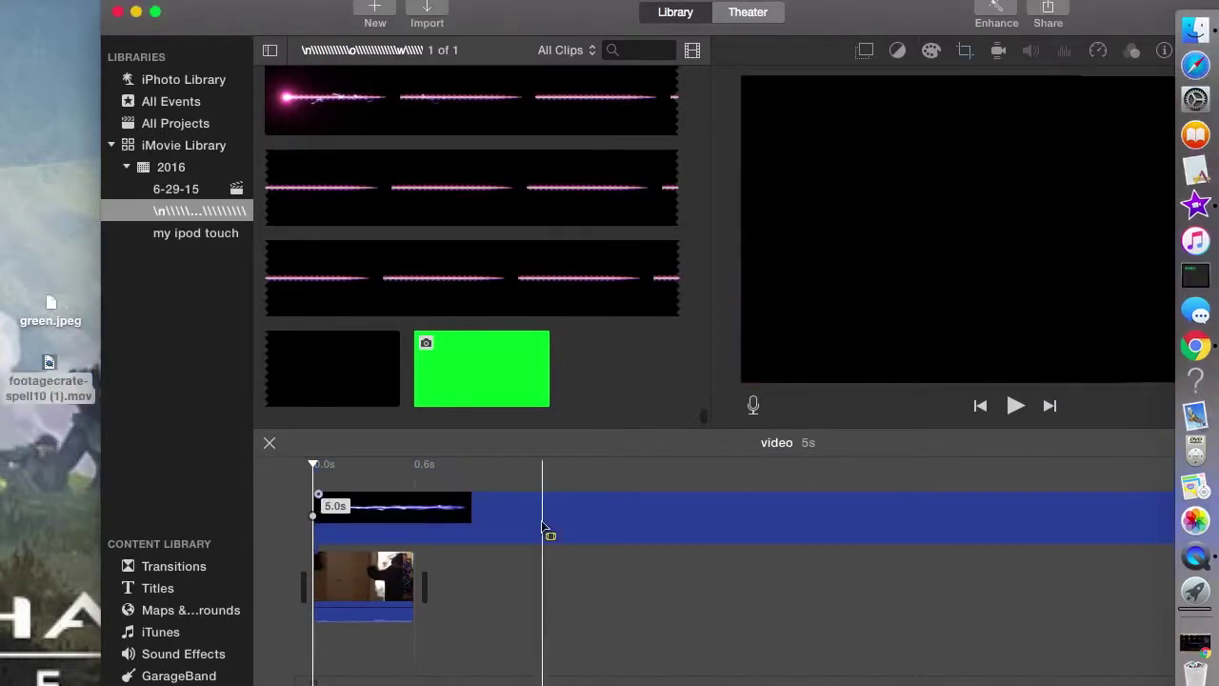
Step: Split the lightning overlay at the end of the video clip beneath it and remove the excess, keeping 0.6 s
{"action": "left_click", "coordinate": [431, 531]}
{"action": "right_click", "coordinate": [432, 530]}
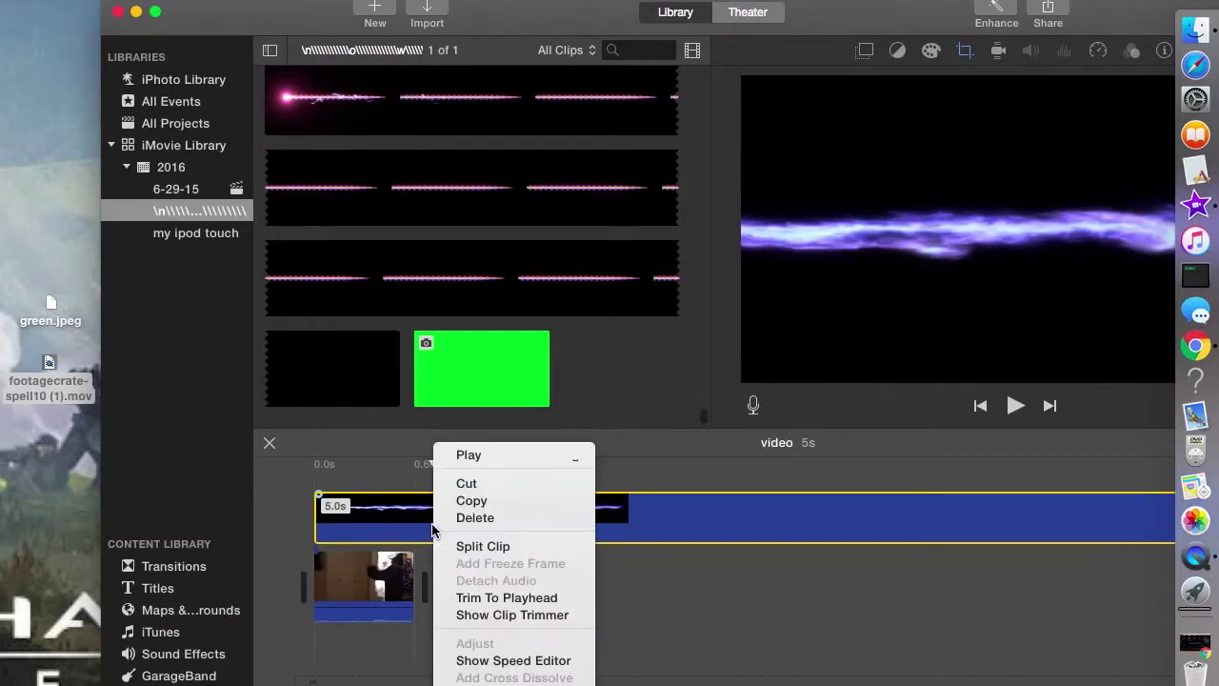
{"action": "left_click", "coordinate": [465, 546]}
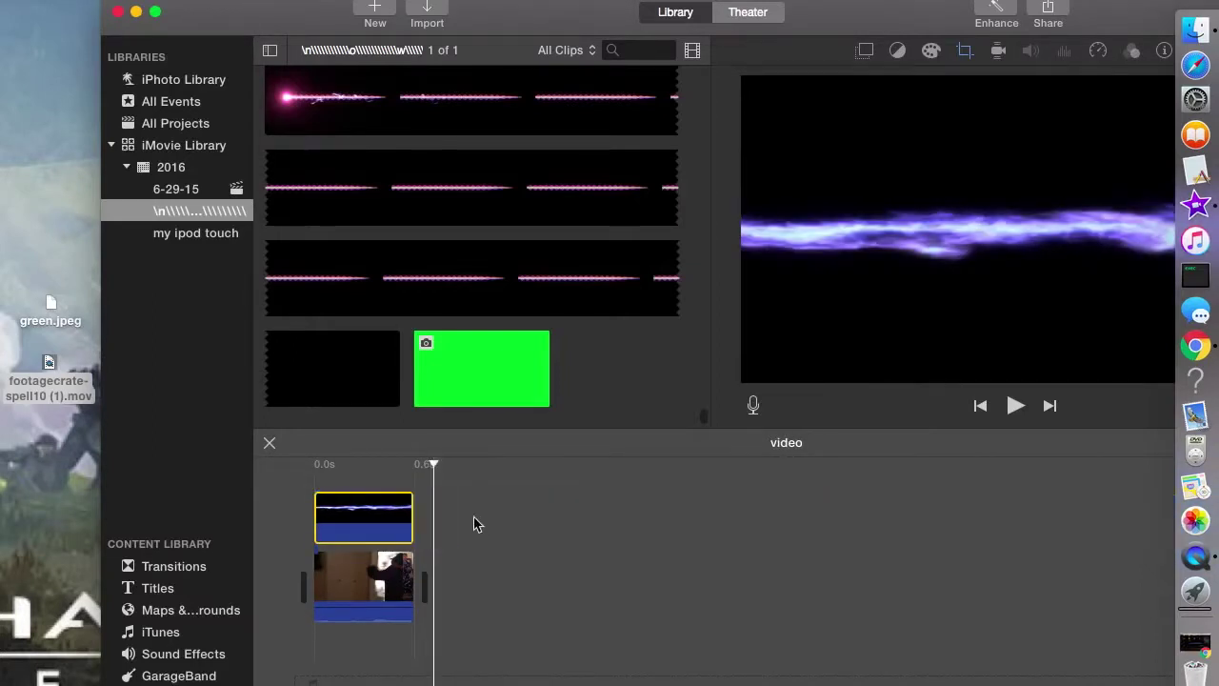
{"action": "left_click", "coordinate": [305, 534]}
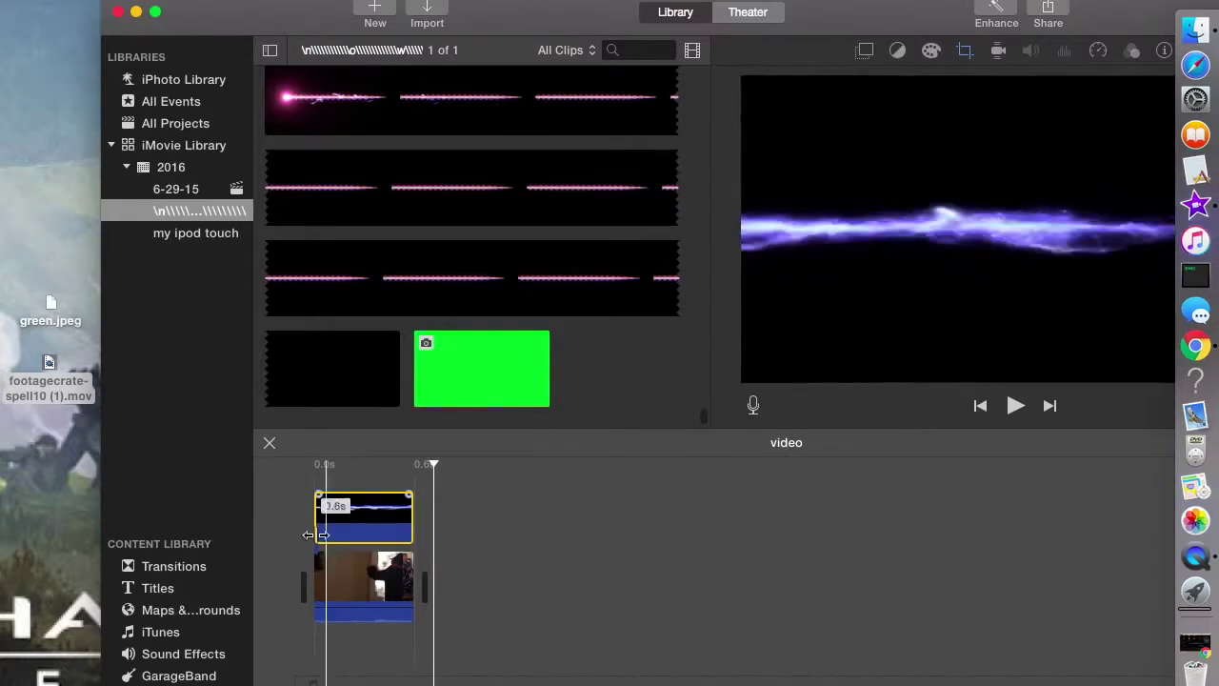
Step: Set the lightning overlay's mode to Picture in Picture
{"action": "left_click_drag", "start_coordinate": [531, 12], "coordinate": [400, 5]}
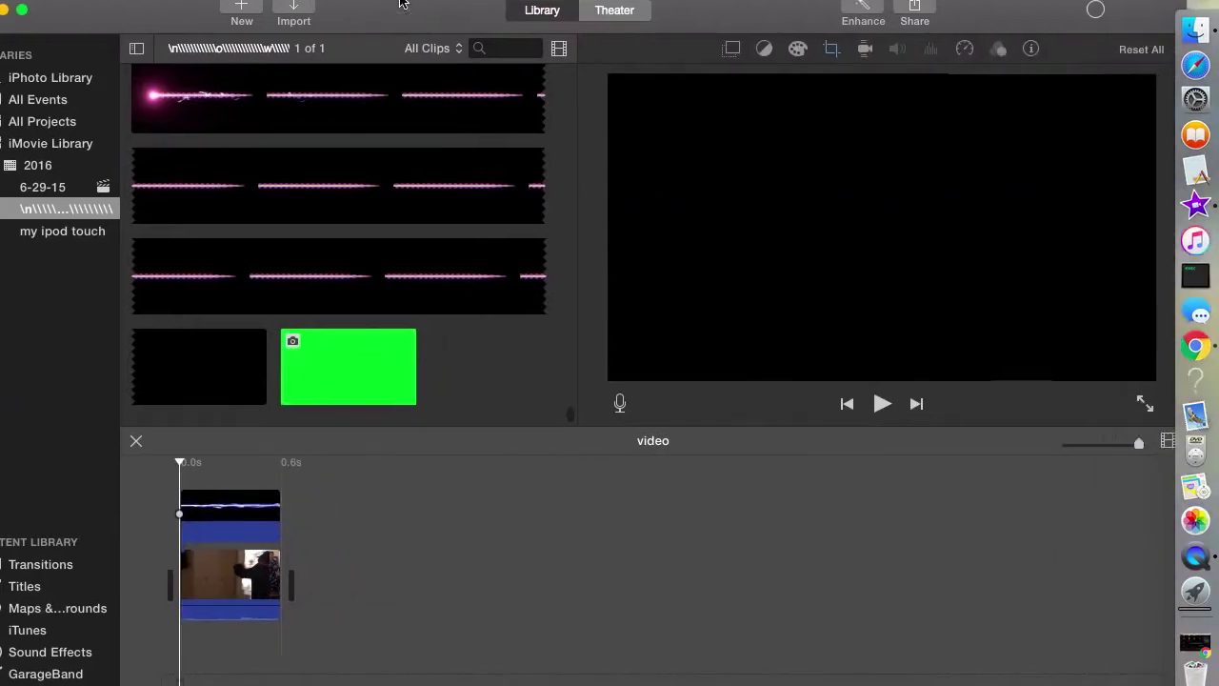
{"action": "left_click", "coordinate": [222, 522]}
{"action": "left_click", "coordinate": [236, 521]}
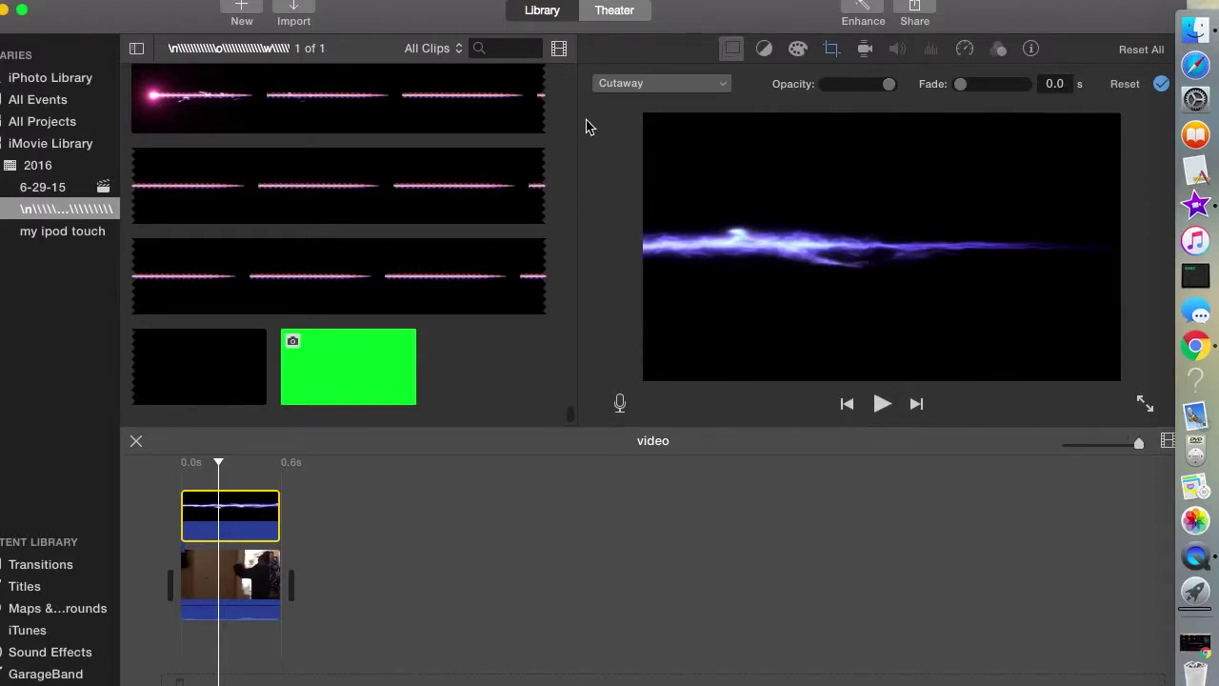
{"action": "left_click", "coordinate": [623, 83]}
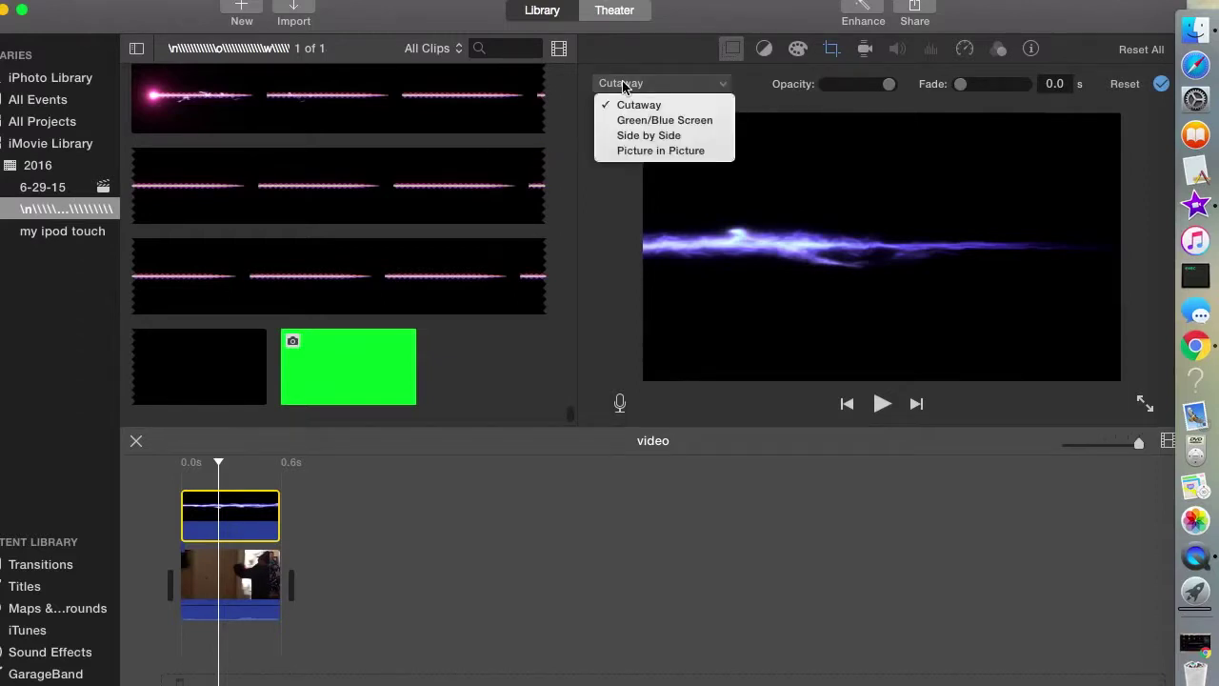
{"action": "left_click", "coordinate": [653, 151]}
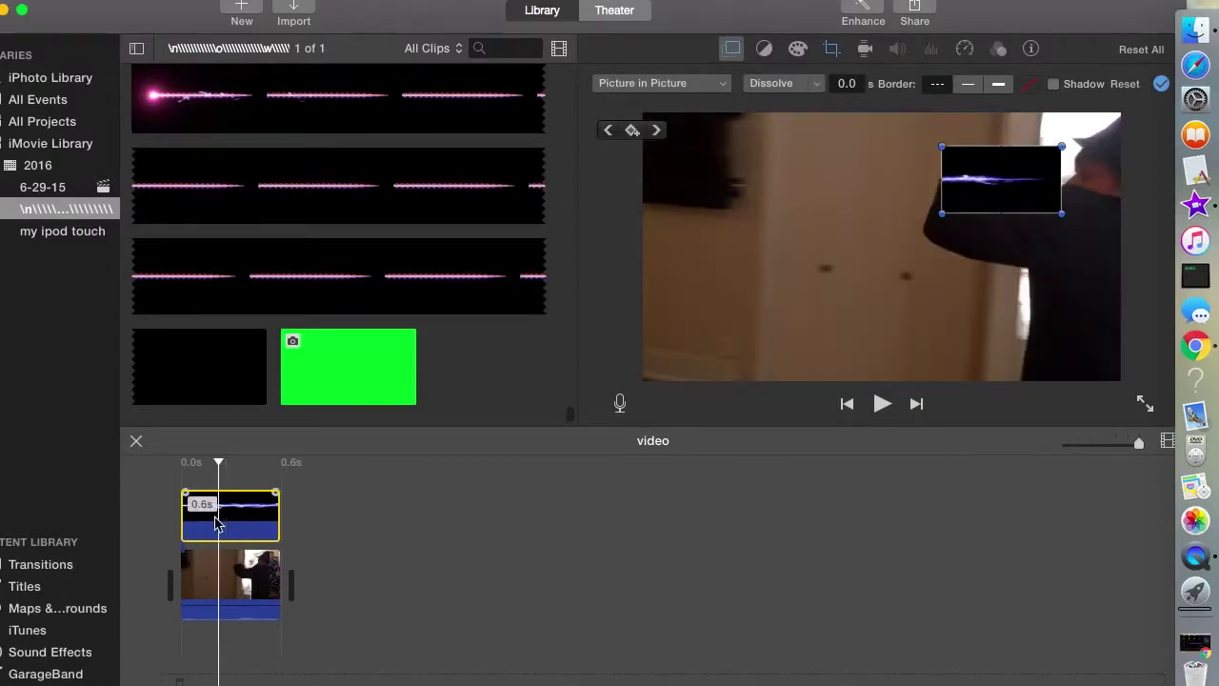
Step: Enlarge the lightning inset and position it in the frame beside the person's arms
{"action": "left_click", "coordinate": [993, 185]}
{"action": "left_click", "coordinate": [809, 239]}
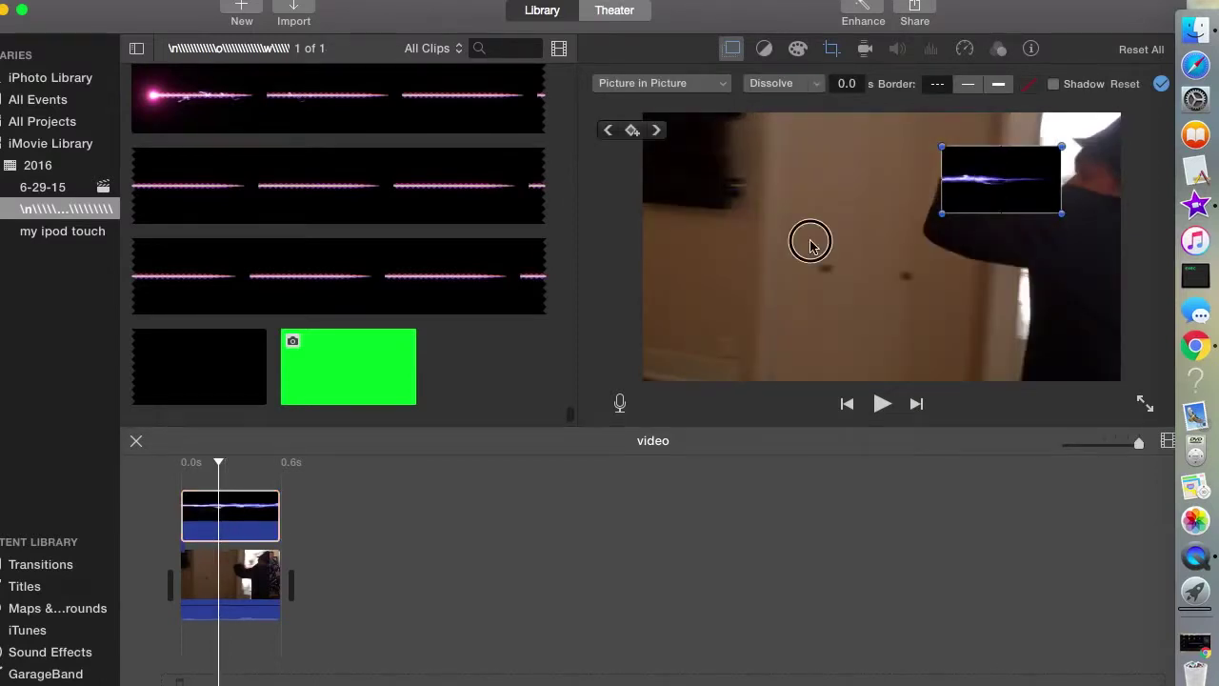
{"action": "left_click_drag", "start_coordinate": [796, 245], "coordinate": [947, 145]}
{"action": "left_click_drag", "start_coordinate": [822, 228], "coordinate": [791, 251]}
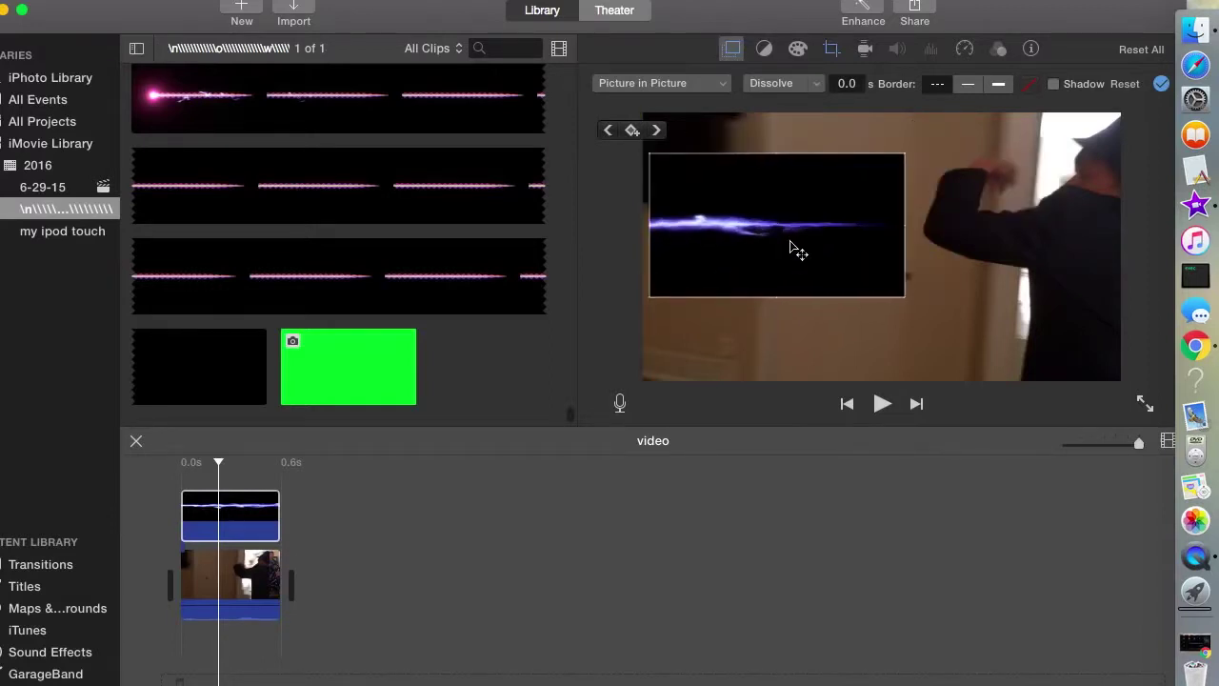
Step: Split the lightning overlay where the hands come together and delete the part before the split
{"action": "left_click", "coordinate": [163, 502]}
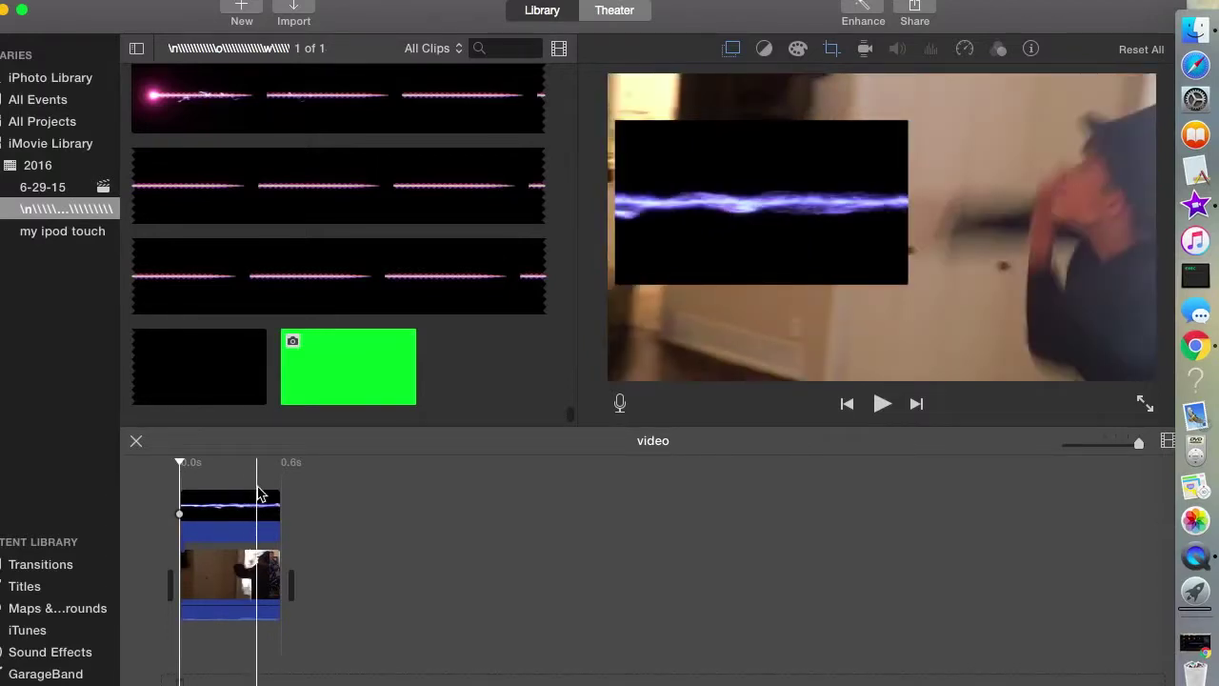
{"action": "left_click", "coordinate": [259, 503]}
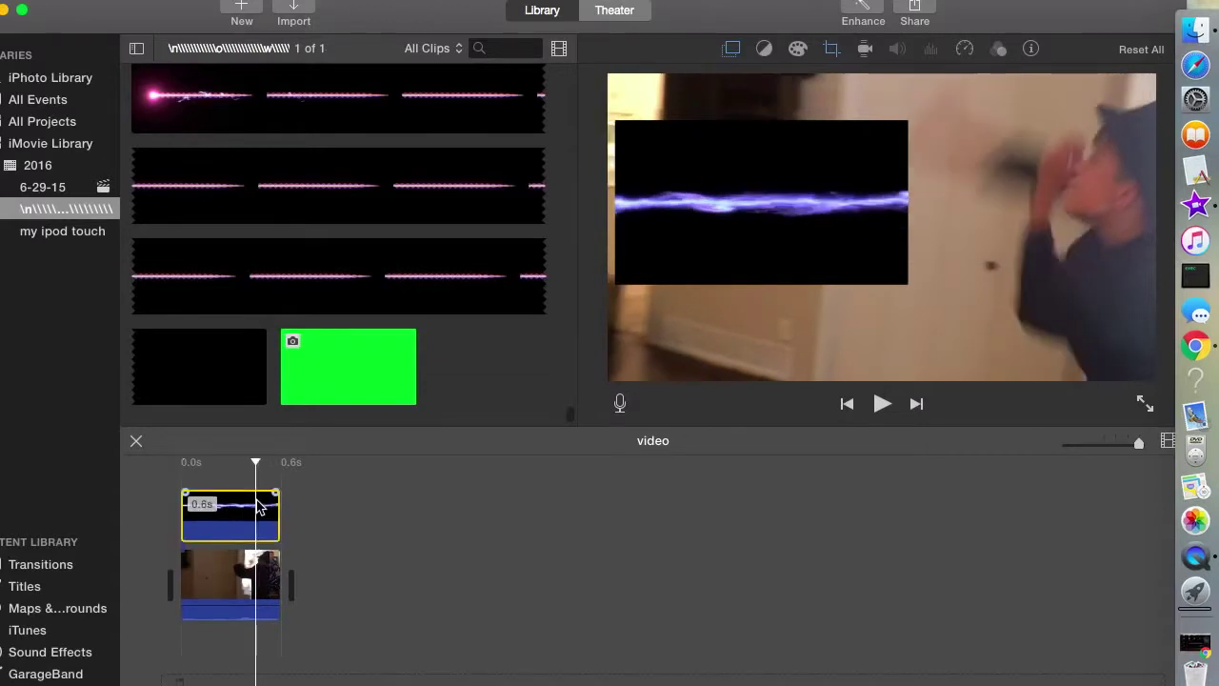
{"action": "right_click", "coordinate": [256, 505]}
{"action": "left_click", "coordinate": [285, 545]}
{"action": "left_click", "coordinate": [234, 509]}
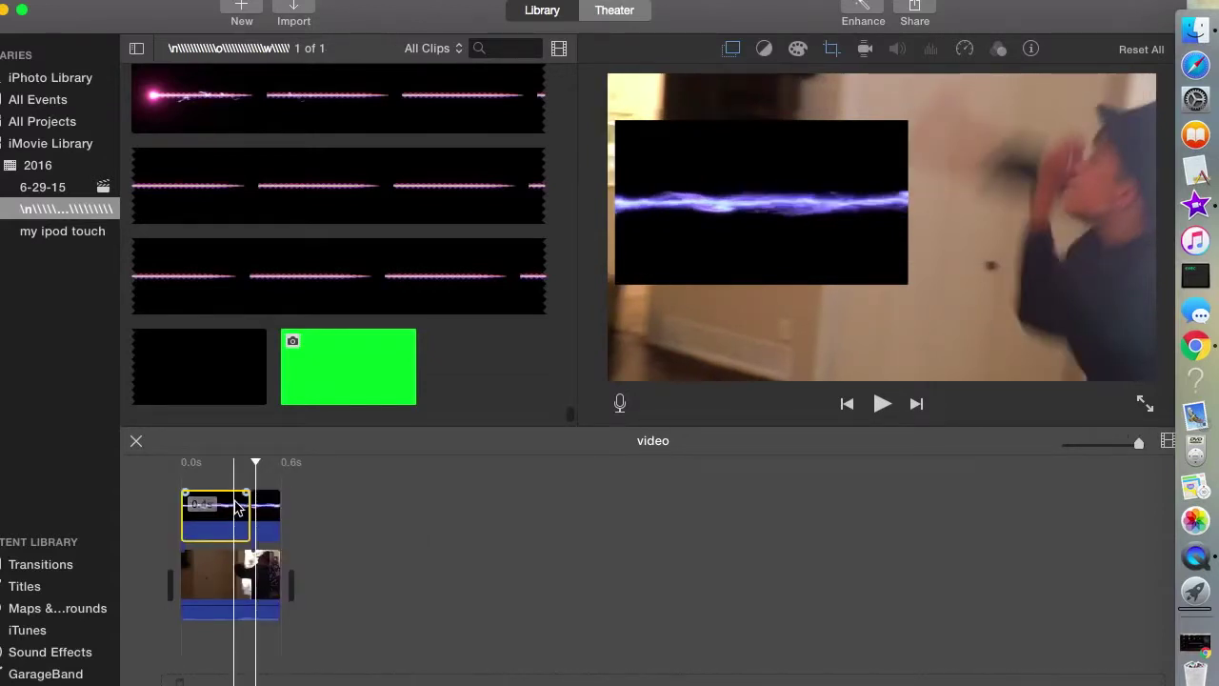
{"action": "key", "text": "Delete"}
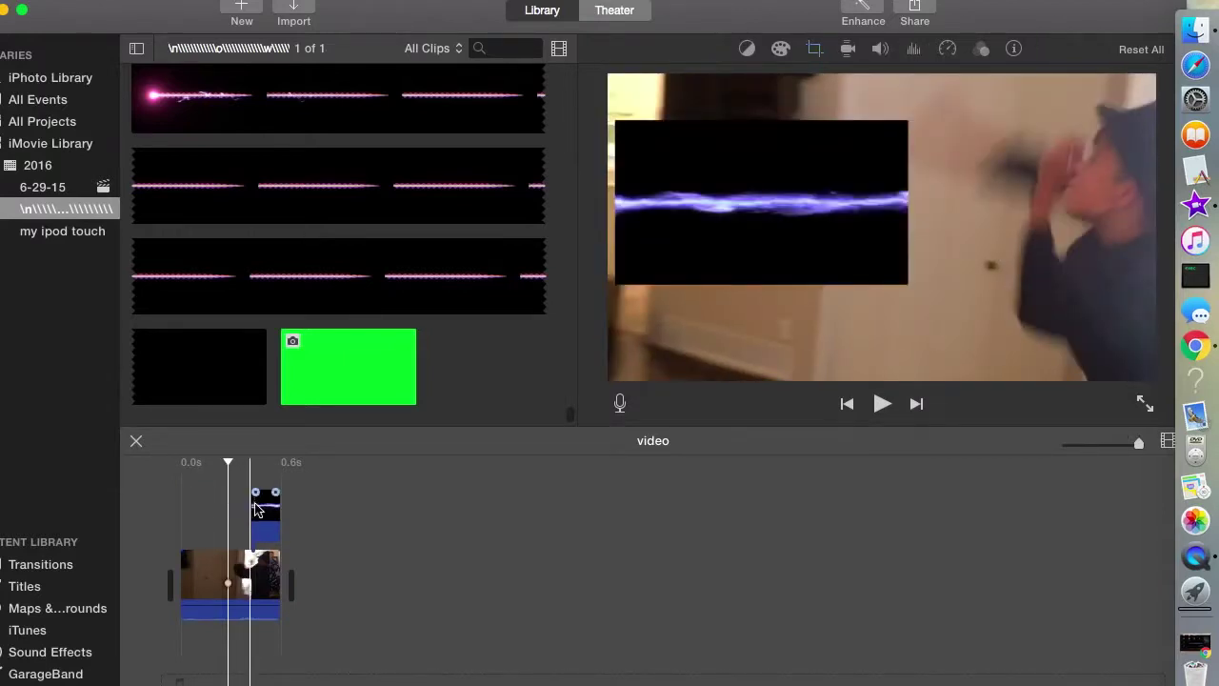
Step: Enlarge the remaining lightning inset slightly and move it down and past the frame's edge, level with the person's hands
{"action": "left_click", "coordinate": [253, 505]}
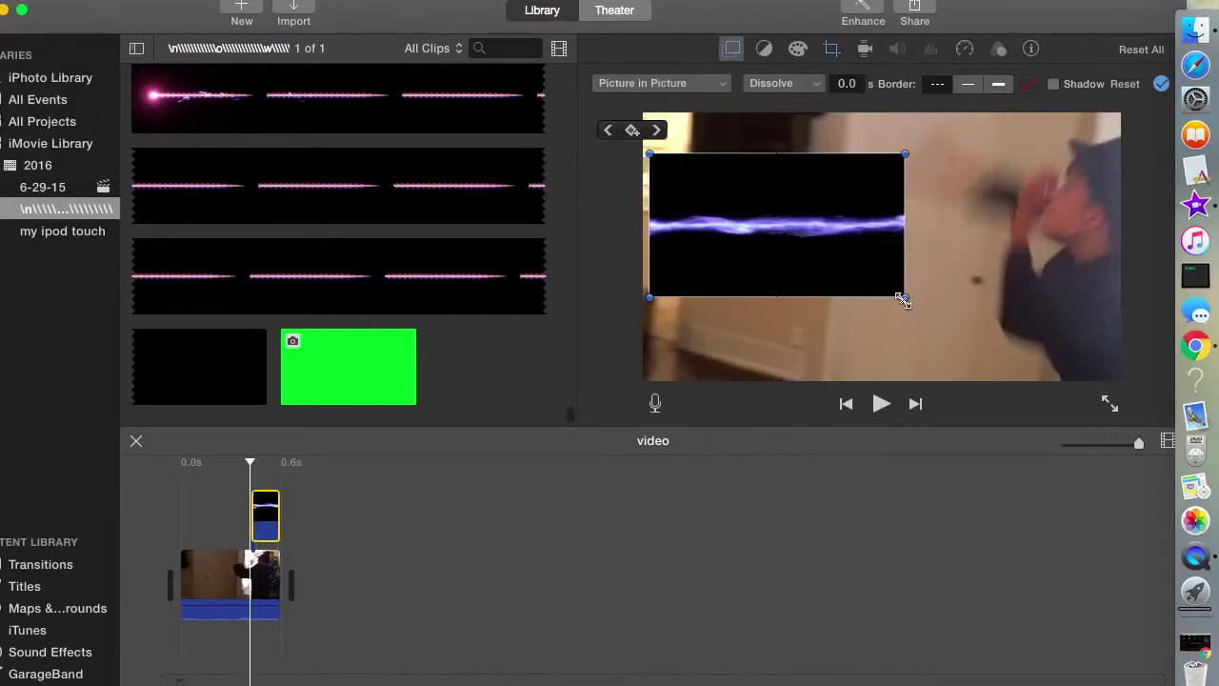
{"action": "left_click_drag", "start_coordinate": [798, 278], "coordinate": [776, 306]}
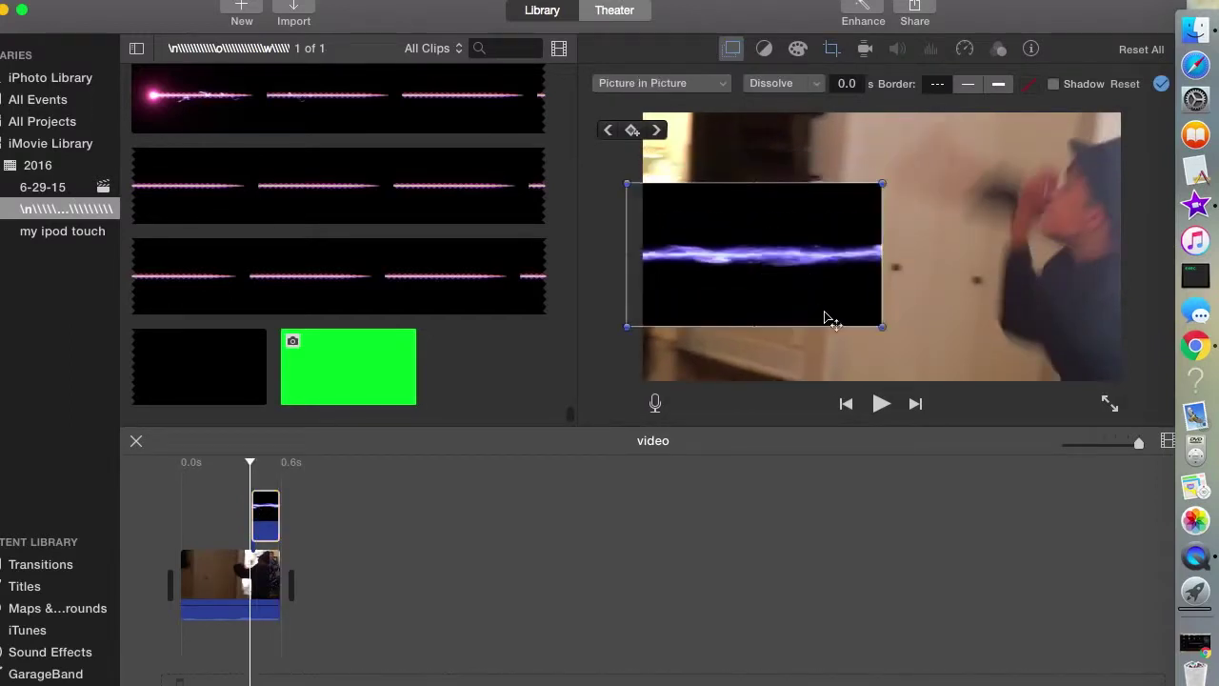
{"action": "left_click_drag", "start_coordinate": [881, 329], "coordinate": [909, 339]}
{"action": "left_click_drag", "start_coordinate": [814, 268], "coordinate": [798, 291]}
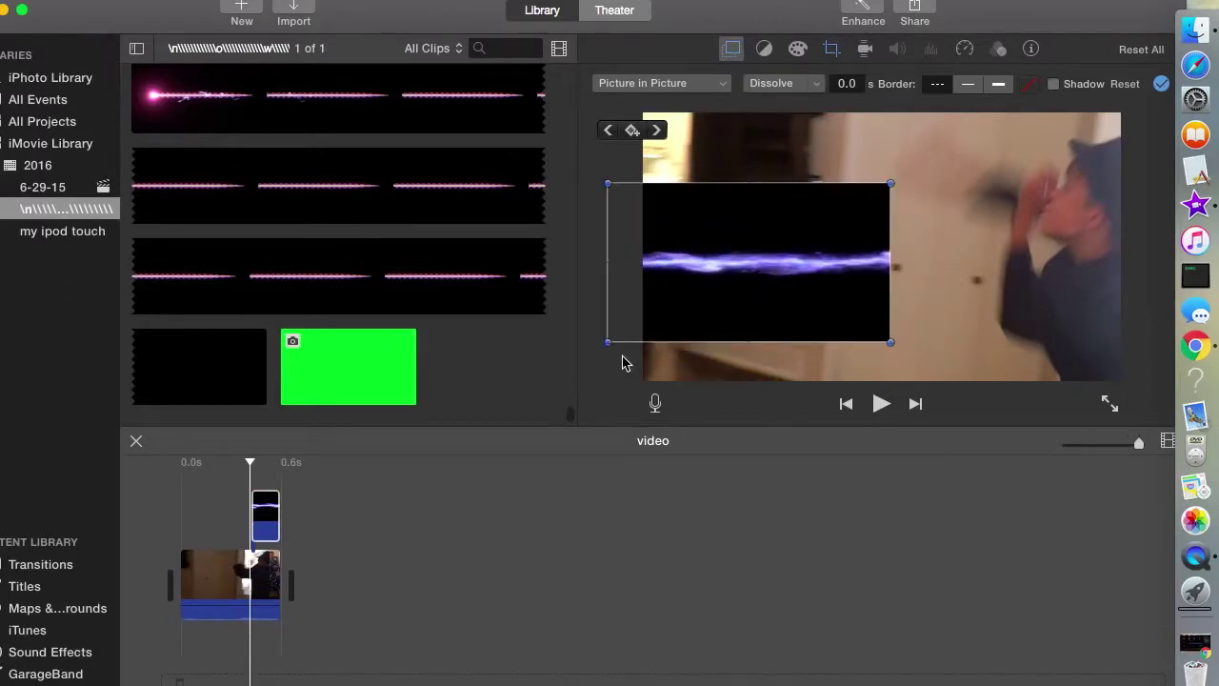
{"action": "left_click", "coordinate": [211, 492]}
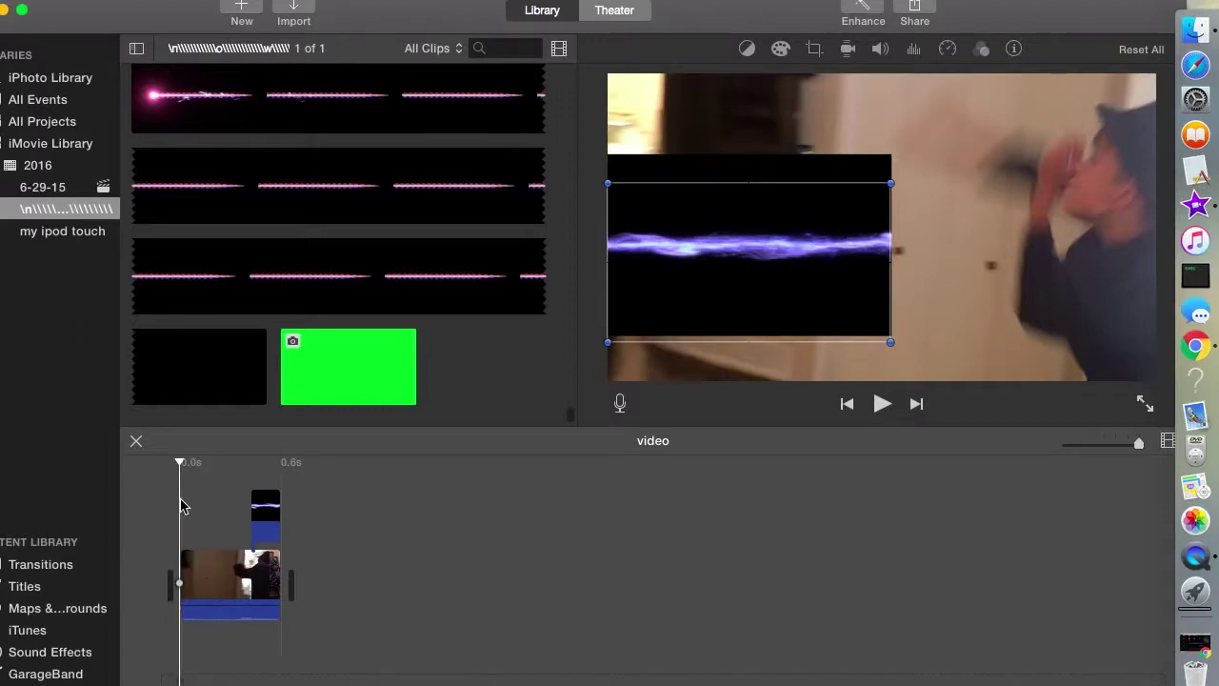
Step: Trim the end of the lightning overlay so it stops shortly before the video clip ends
{"action": "left_click", "coordinate": [184, 506]}
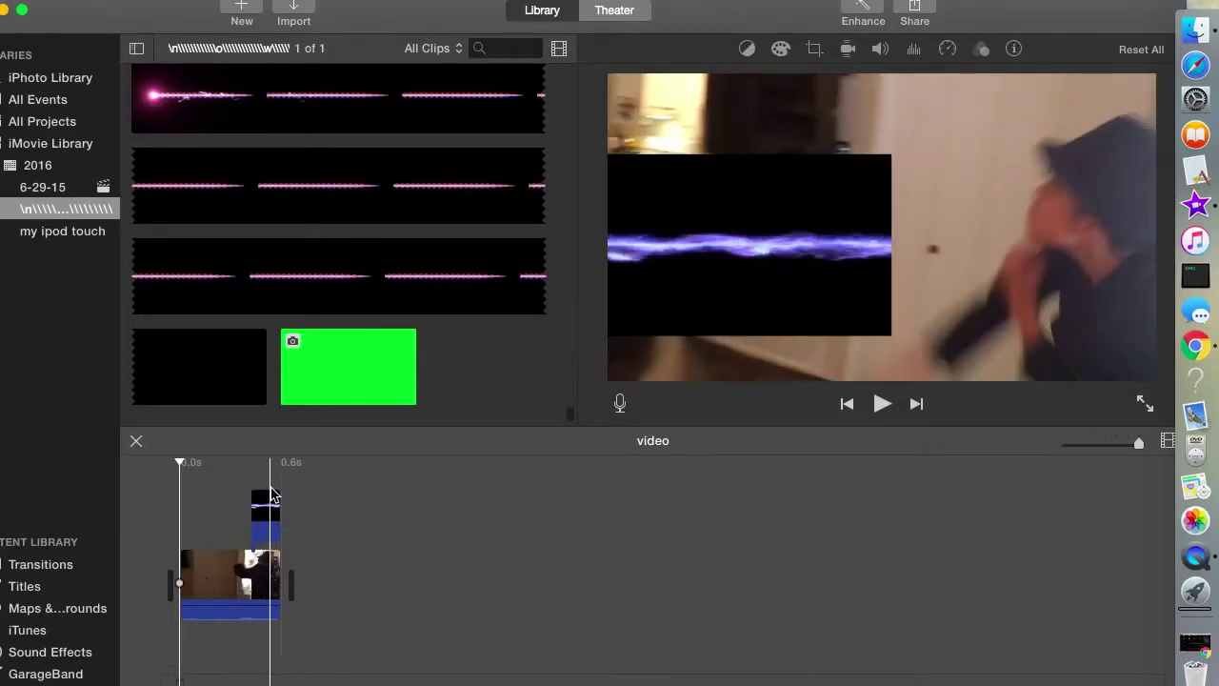
{"action": "left_click", "coordinate": [281, 519]}
{"action": "mouse_move", "coordinate": [281, 519]}
{"action": "left_mouse_down"}
{"action": "mouse_move", "coordinate": [265, 507]}
{"action": "mouse_move", "coordinate": [271, 522]}
{"action": "left_mouse_up"}
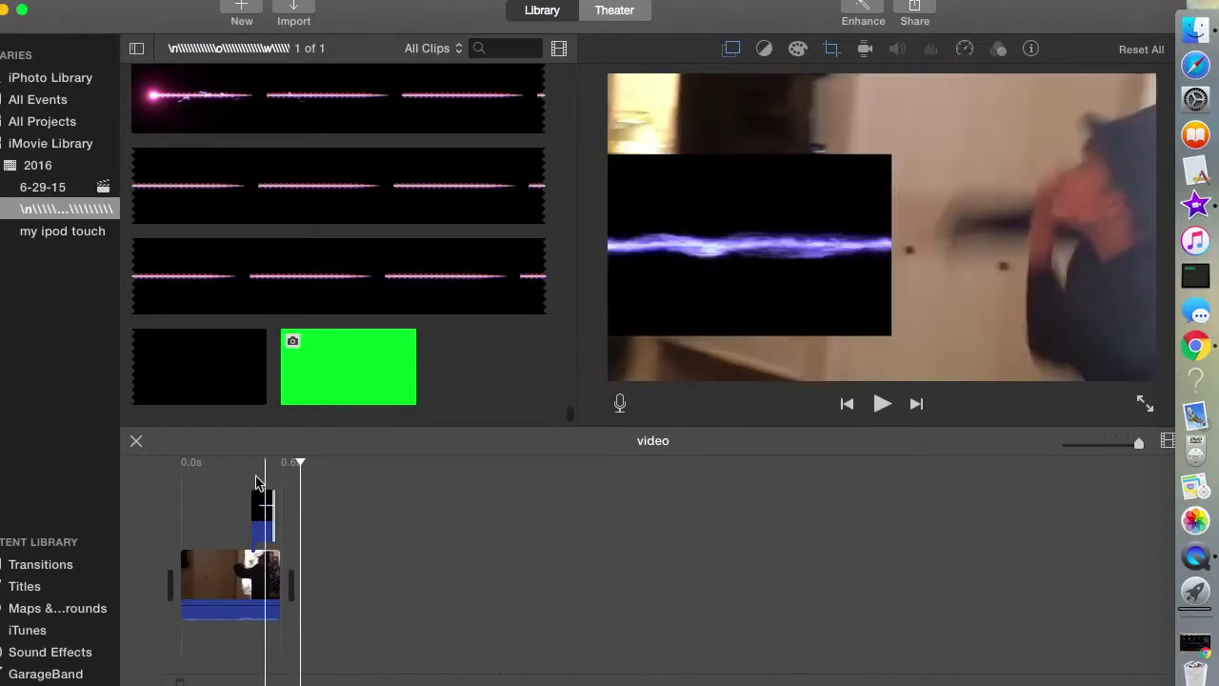
{"action": "left_click", "coordinate": [244, 476]}
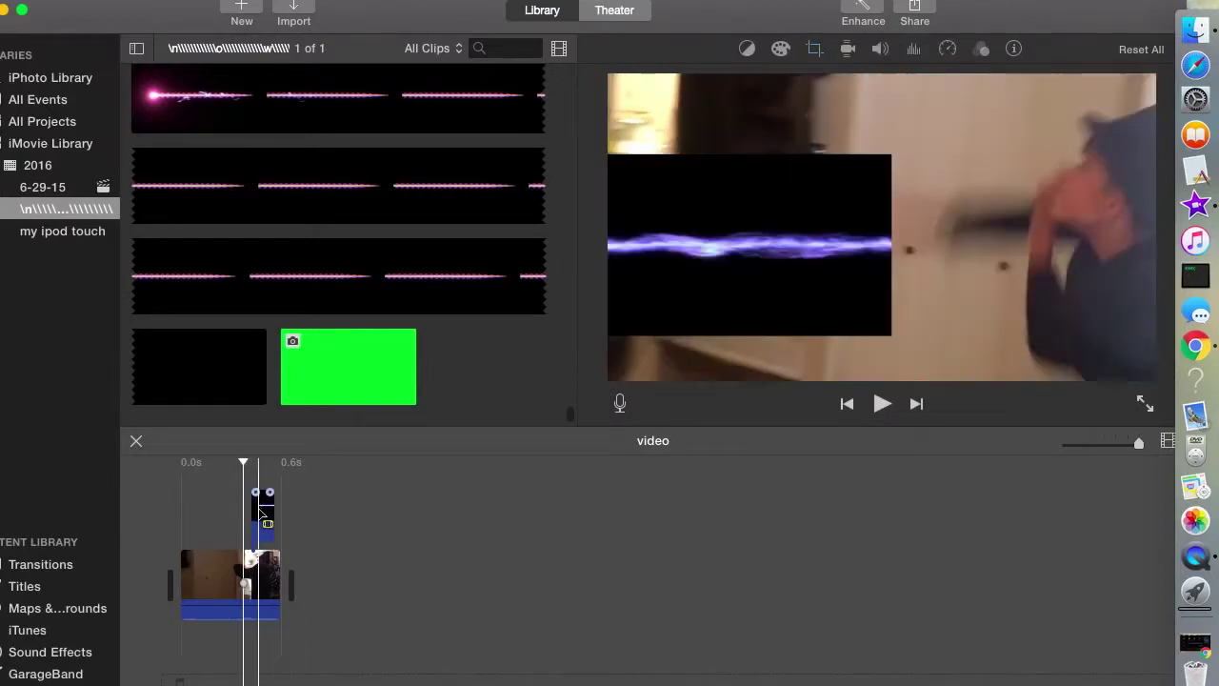
{"action": "left_click", "coordinate": [260, 517]}
{"action": "left_click", "coordinate": [383, 527]}
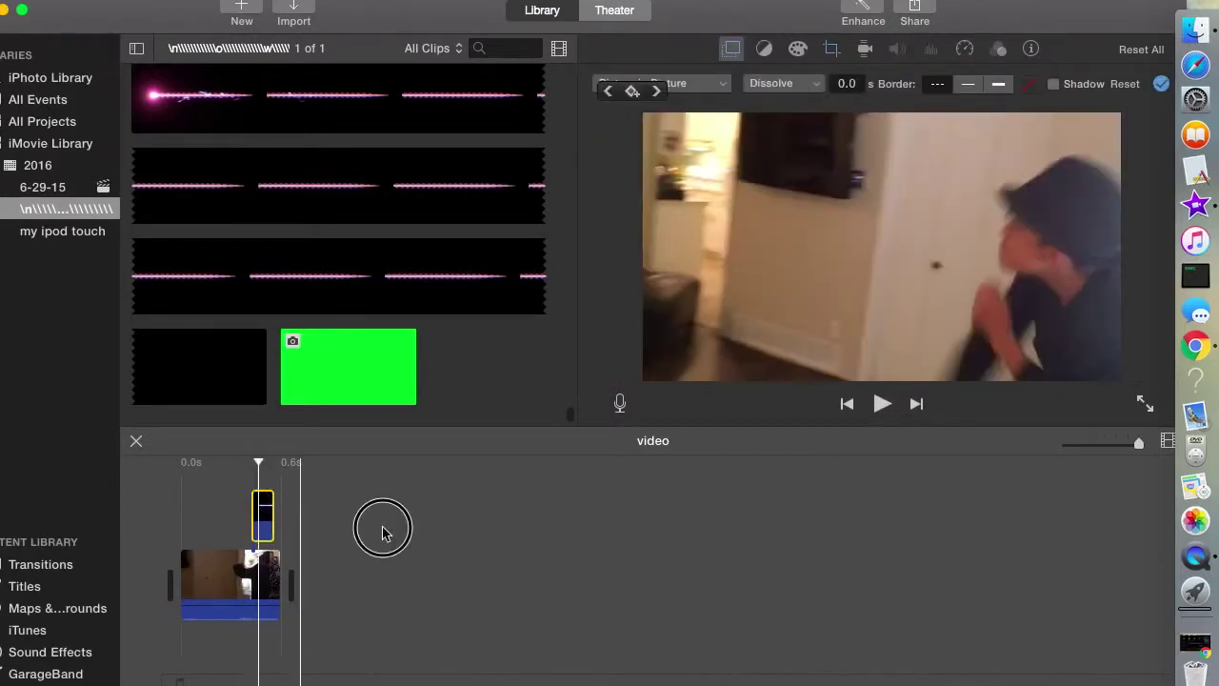
{"action": "left_click", "coordinate": [265, 515]}
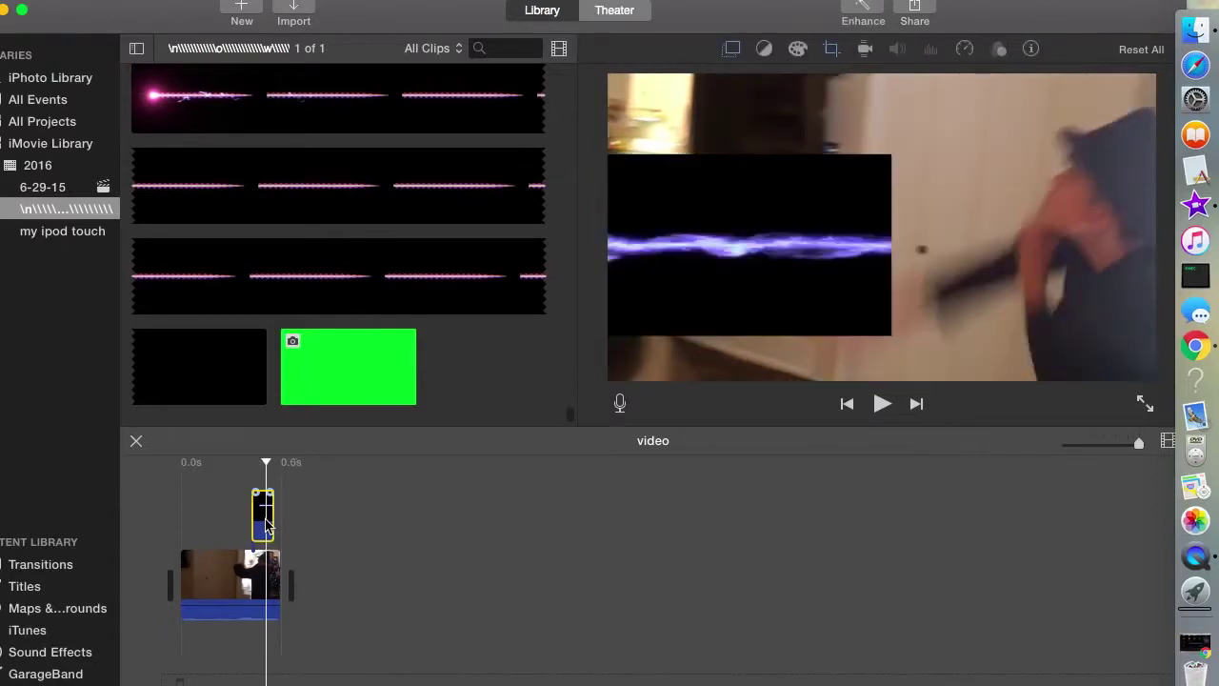
{"action": "right_click", "coordinate": [267, 516]}
{"action": "left_click", "coordinate": [307, 517]}
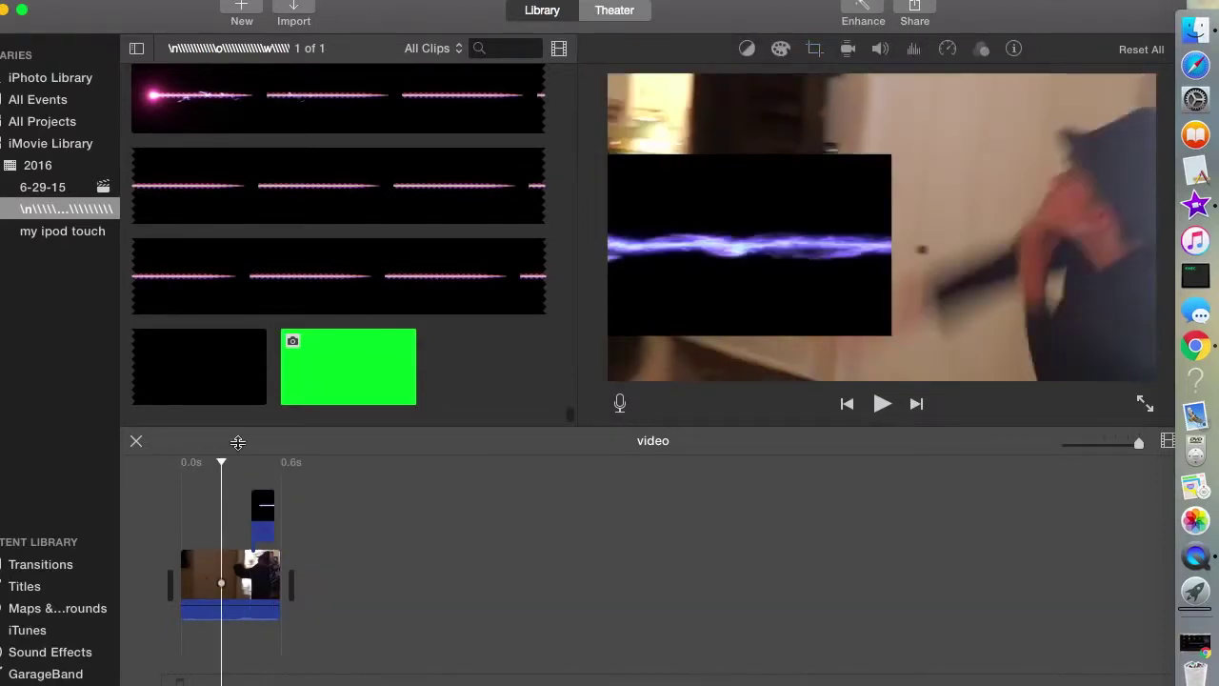
Step: Create a new movie with No Theme and name it "effect"
{"action": "left_click_drag", "start_coordinate": [145, 13], "coordinate": [168, 19]}
{"action": "left_click", "coordinate": [271, 13]}
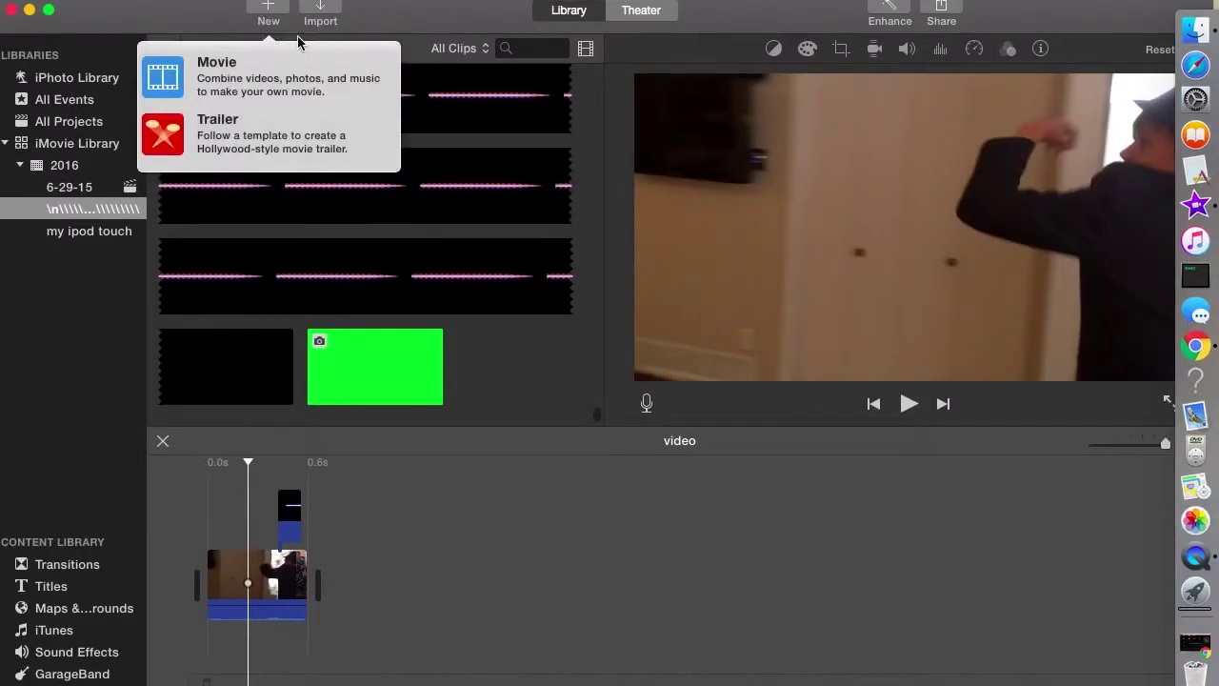
{"action": "left_click", "coordinate": [260, 79]}
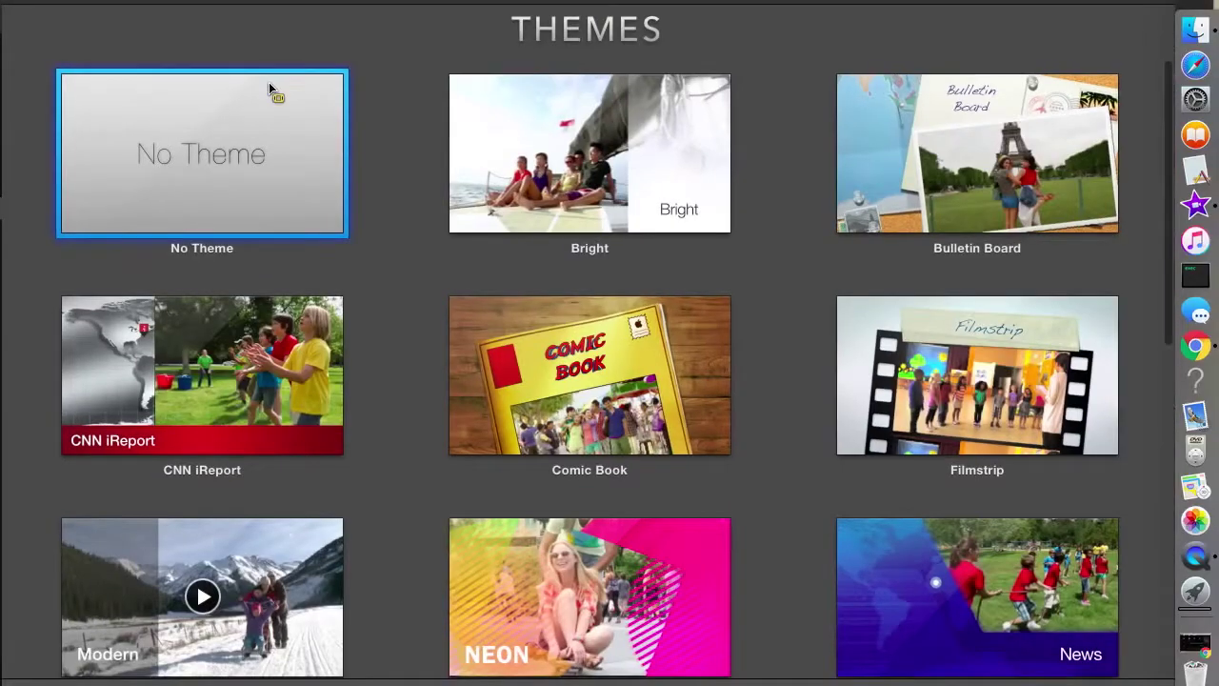
{"action": "double_click", "coordinate": [229, 120]}
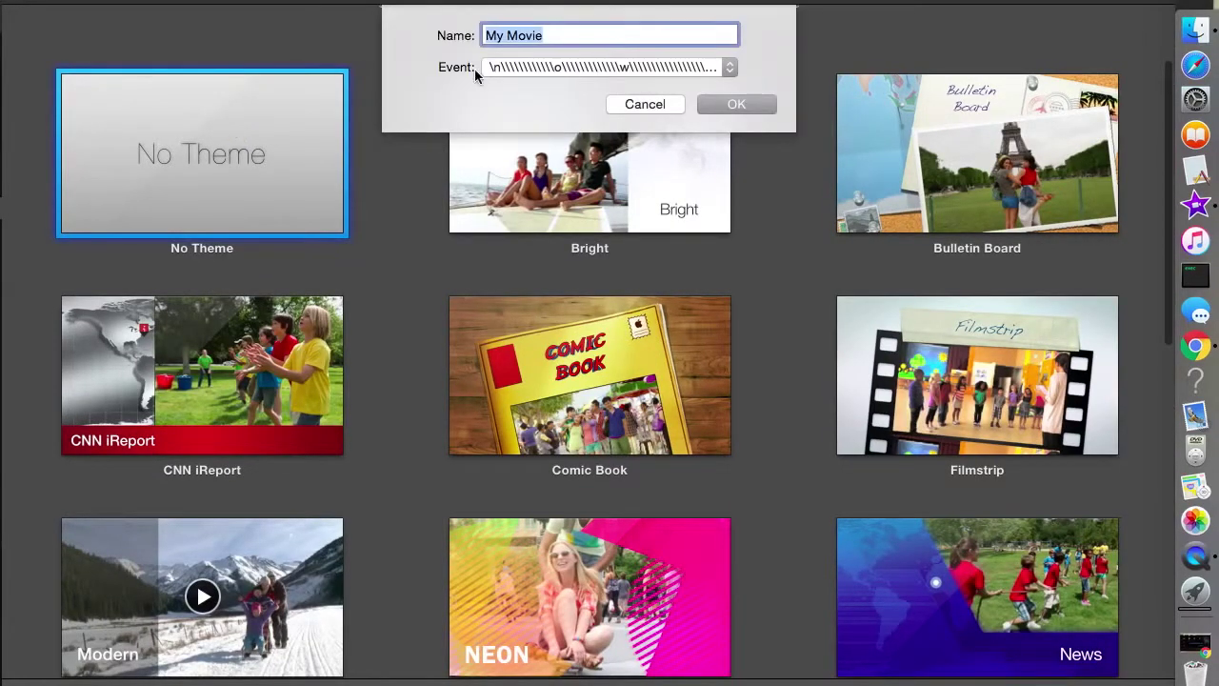
{"action": "type", "text": "effect"}
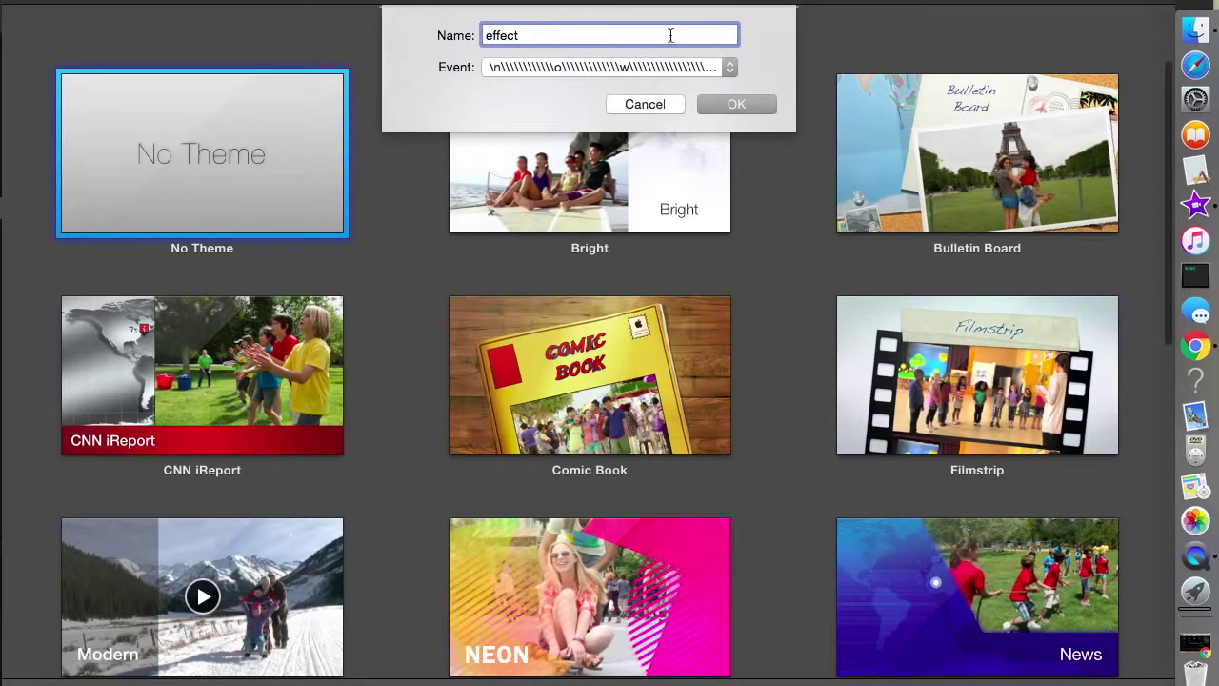
{"action": "left_click", "coordinate": [737, 105]}
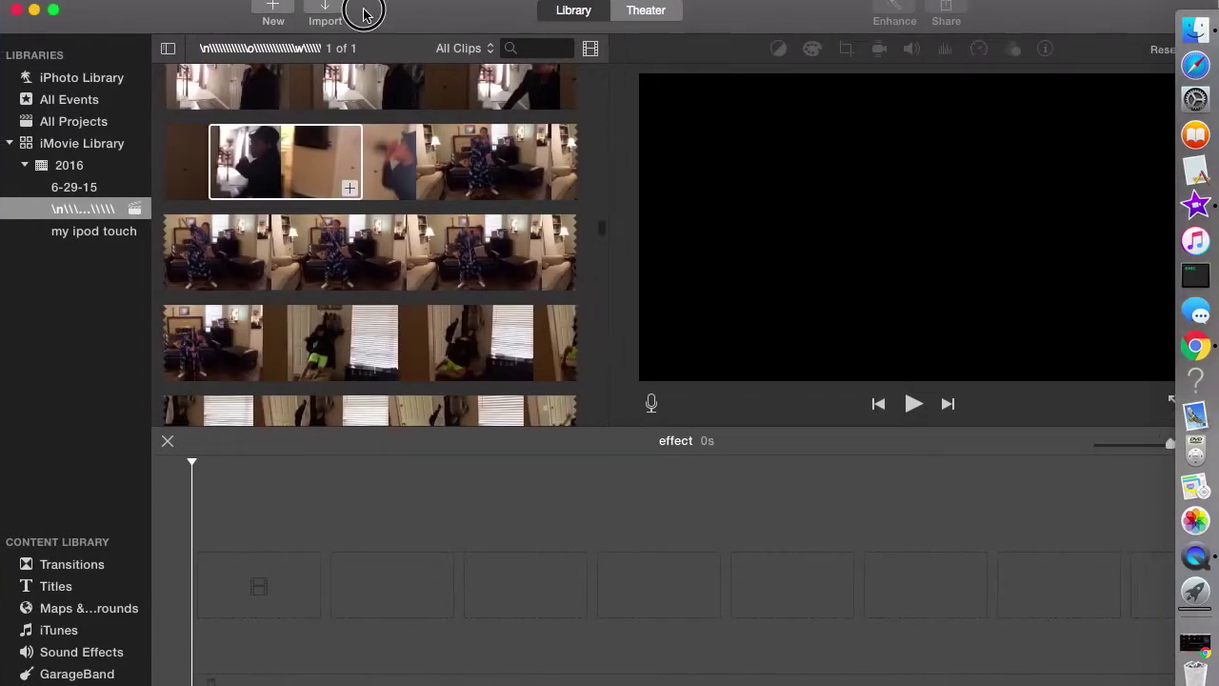
Step: Add the green.jpeg image from the desktop to the start of the empty effect timeline
{"action": "left_click_drag", "start_coordinate": [600, 230], "coordinate": [588, 422]}
{"action": "left_click_drag", "start_coordinate": [384, 7], "coordinate": [512, 10]}
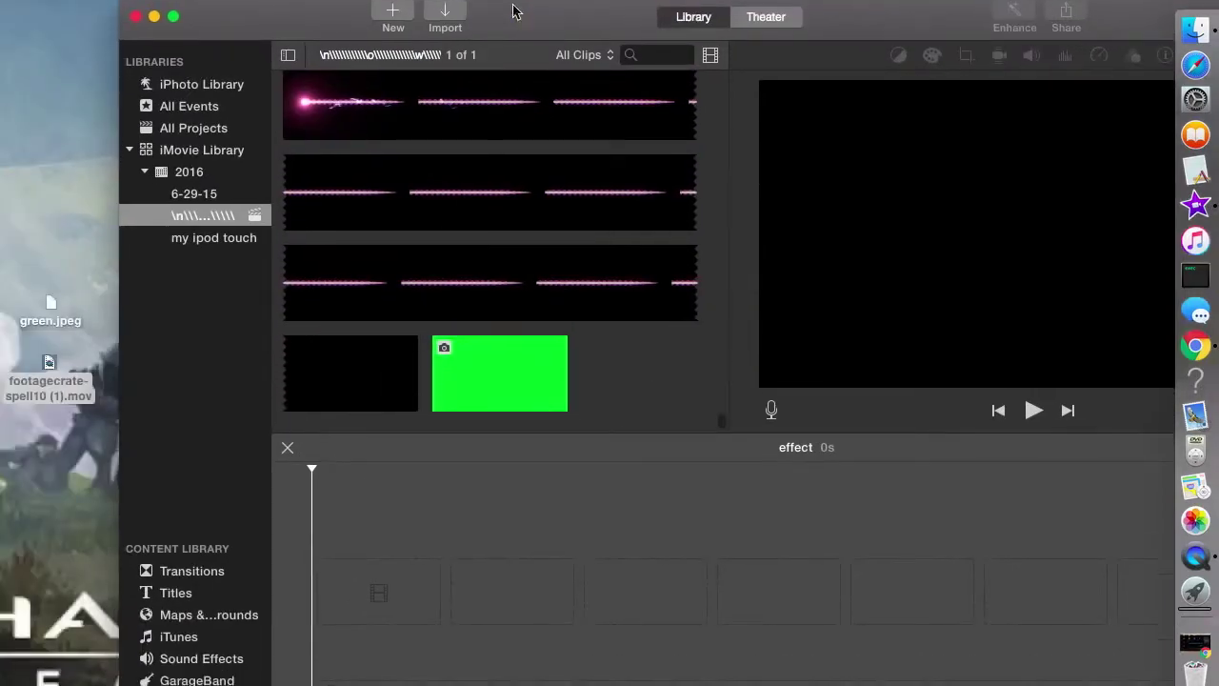
{"action": "left_click", "coordinate": [51, 314]}
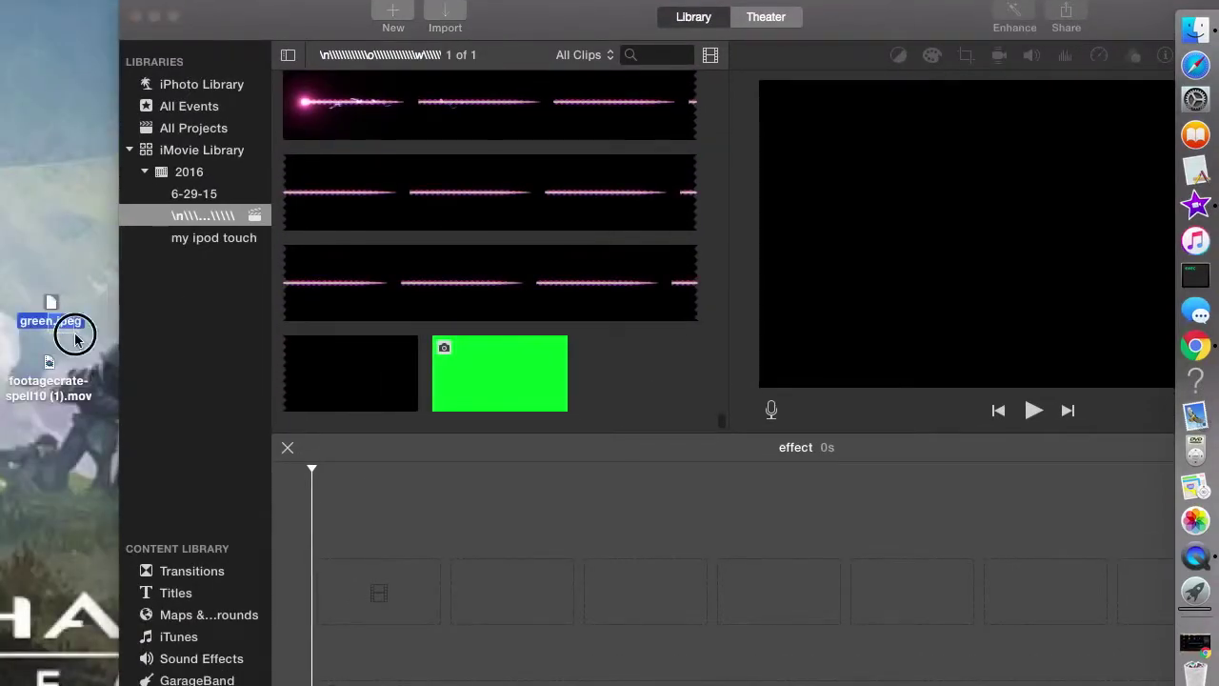
{"action": "left_click_drag", "start_coordinate": [55, 320], "coordinate": [353, 584]}
{"action": "left_click_drag", "start_coordinate": [353, 583], "coordinate": [356, 580]}
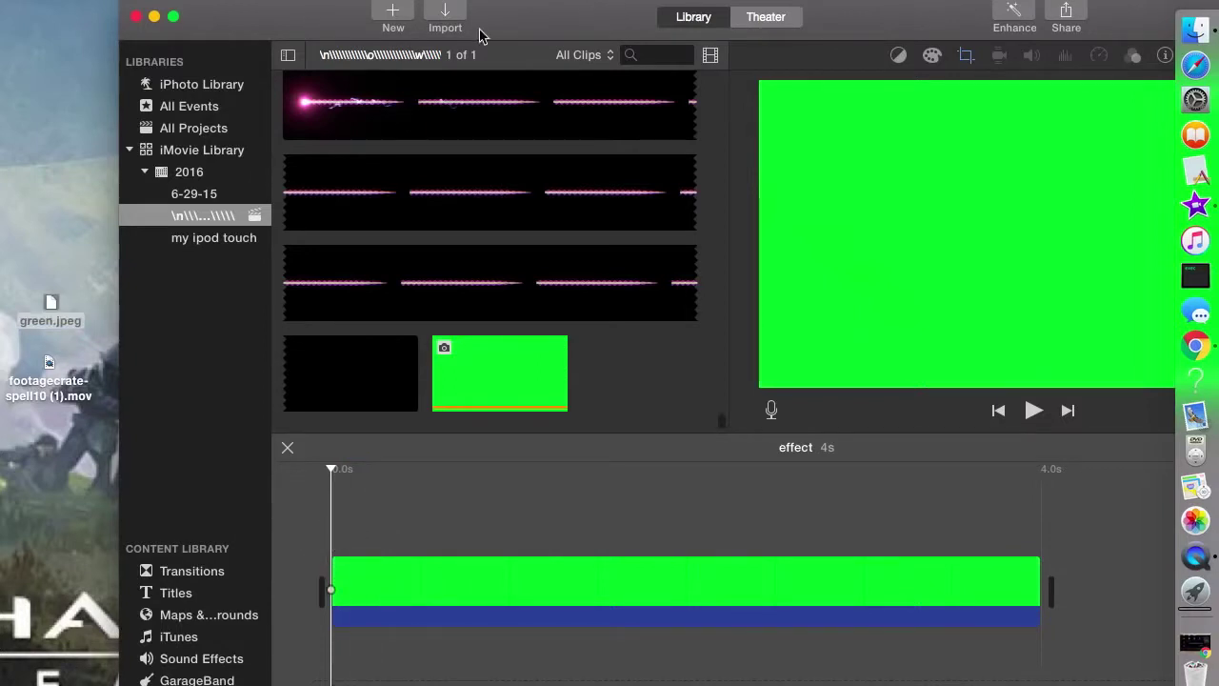
{"action": "left_click_drag", "start_coordinate": [483, 33], "coordinate": [351, 26]}
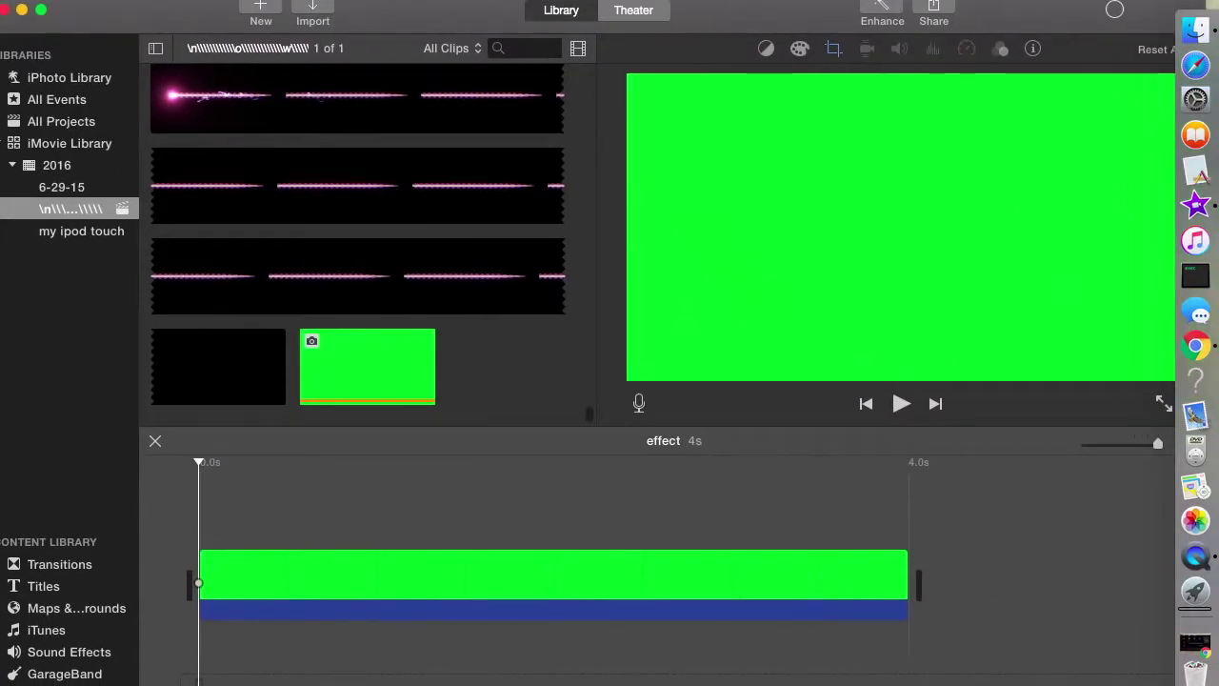
Step: Paste the copied lightning clip as an overlay above the start of the green background
{"action": "left_click", "coordinate": [128, 0]}
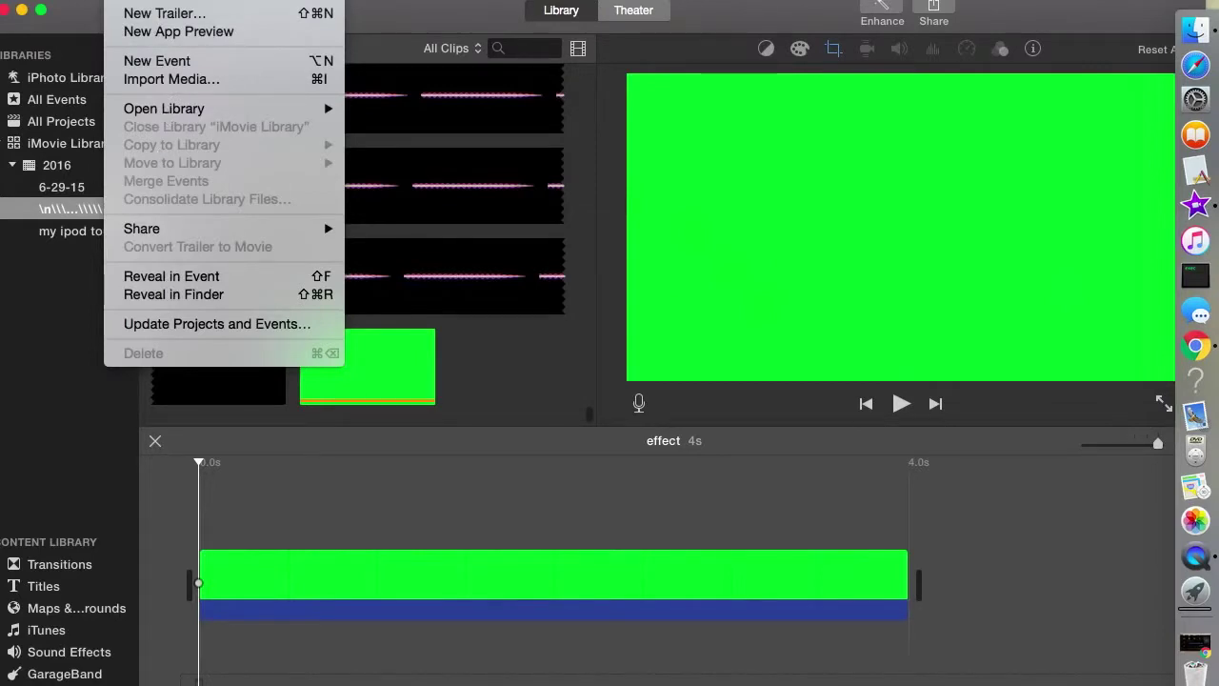
{"action": "mouse_move", "coordinate": [162, 0]}
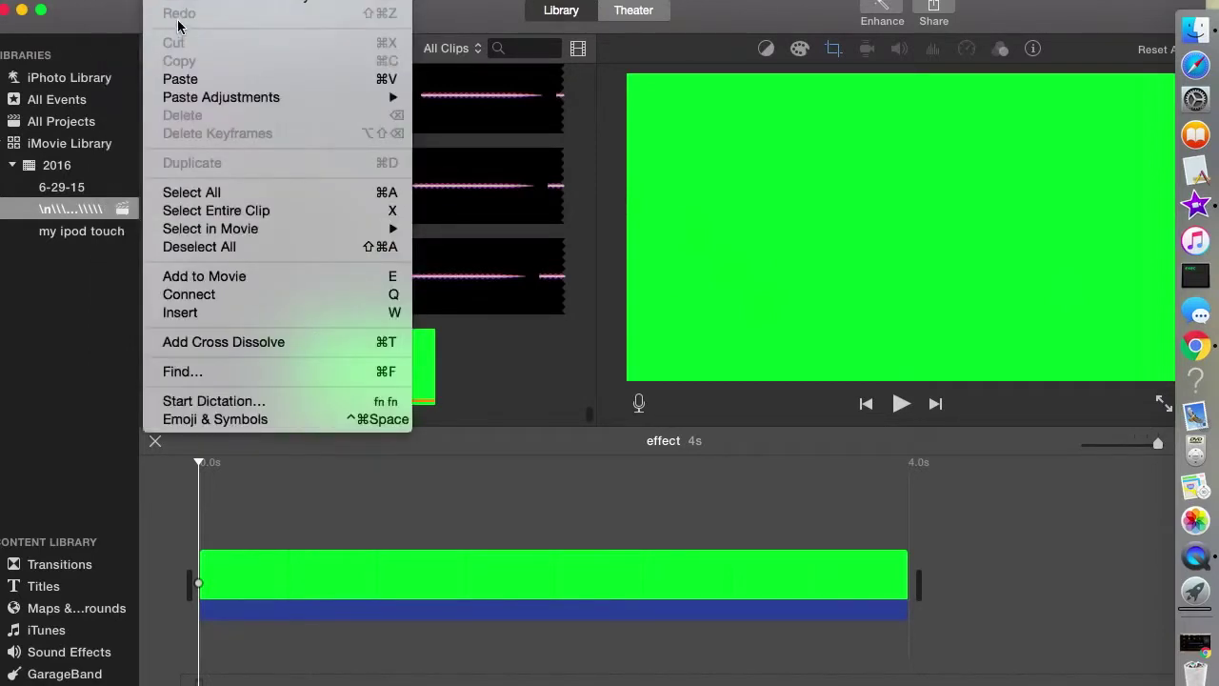
{"action": "left_click", "coordinate": [181, 84]}
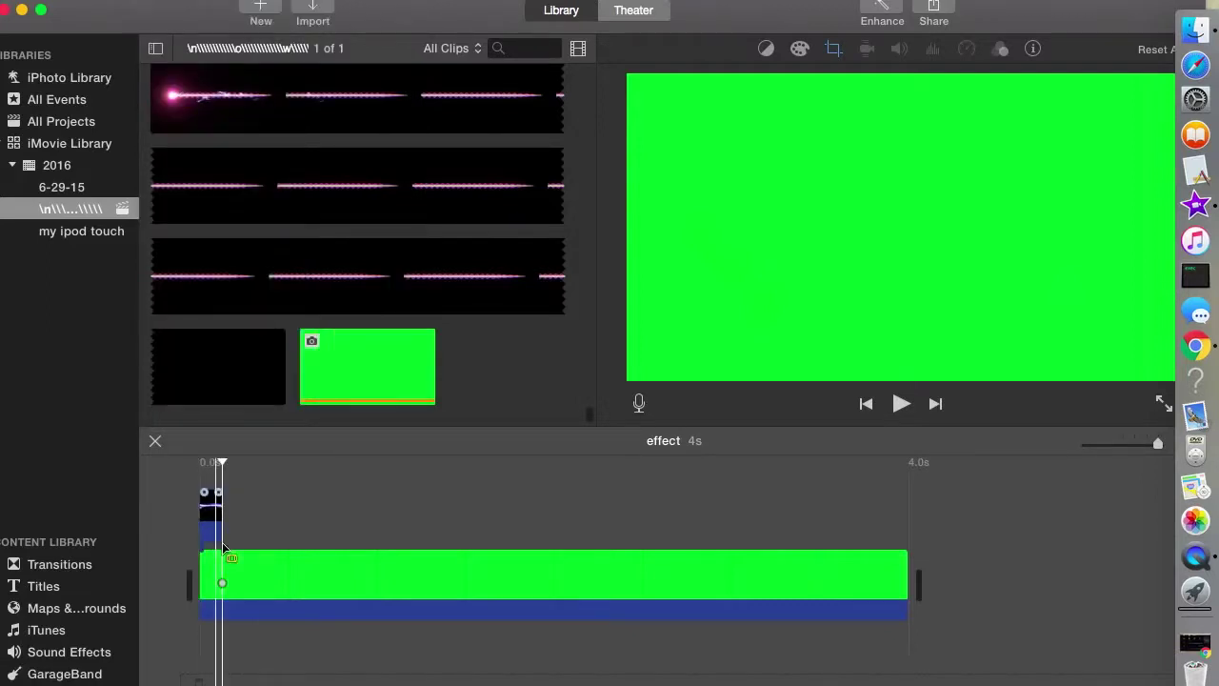
Step: Split the green background where the lightning overlay ends and delete the part after the split
{"action": "left_click", "coordinate": [222, 565]}
{"action": "right_click", "coordinate": [224, 564]}
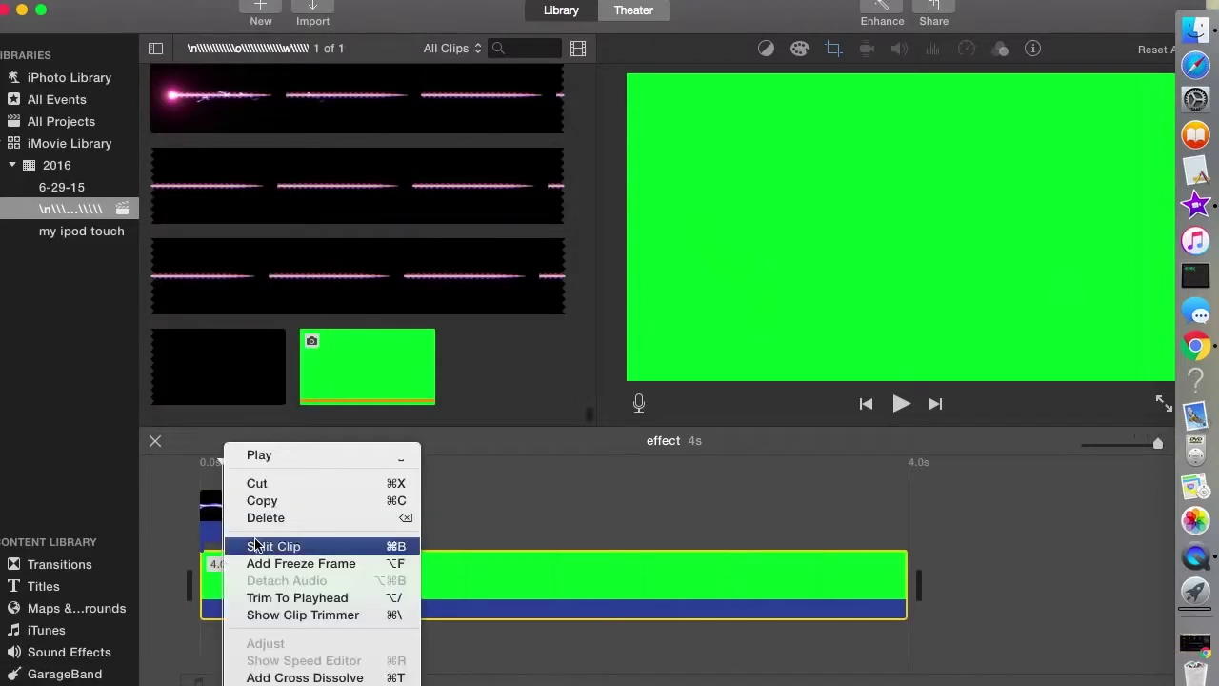
{"action": "left_click", "coordinate": [255, 546]}
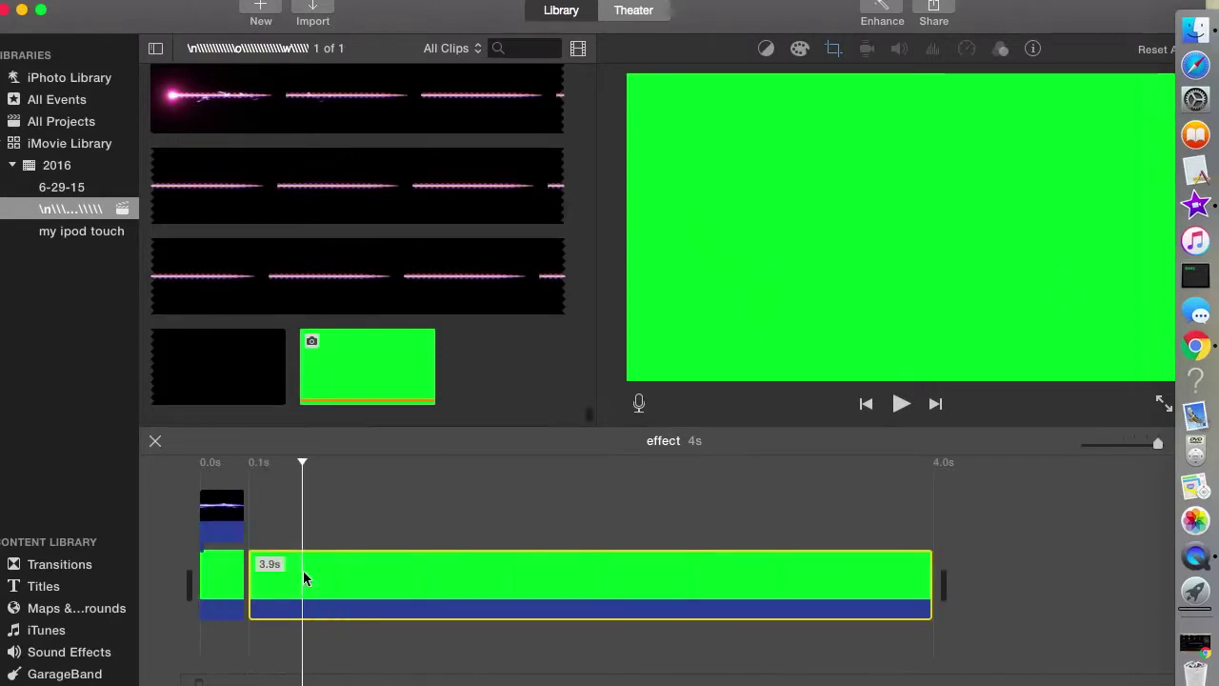
{"action": "key", "text": "Delete"}
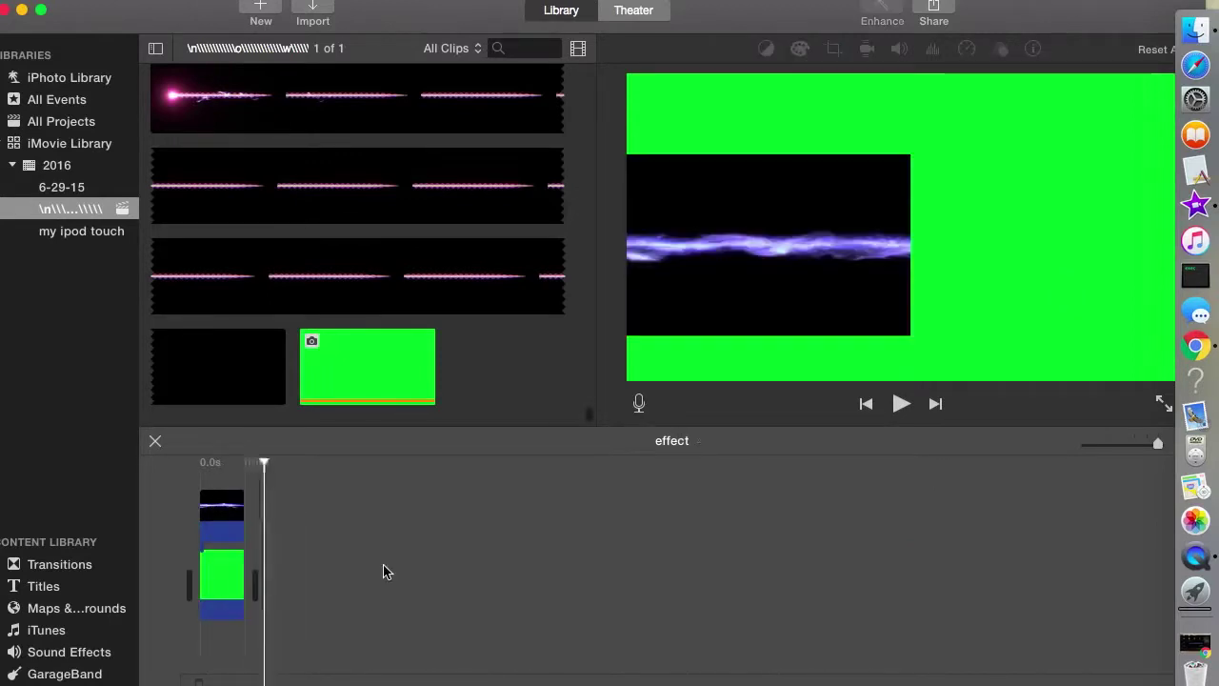
Step: Apply the Raster video effect to the lightning overlay
{"action": "left_click", "coordinate": [196, 539]}
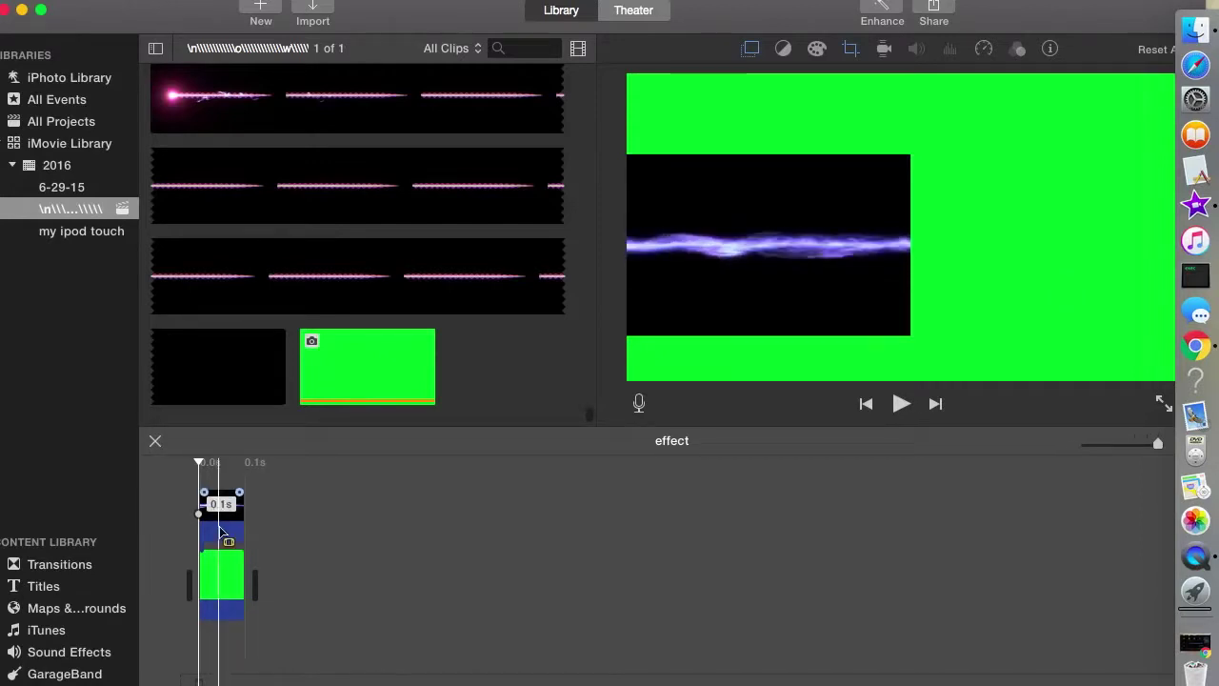
{"action": "left_click", "coordinate": [233, 529]}
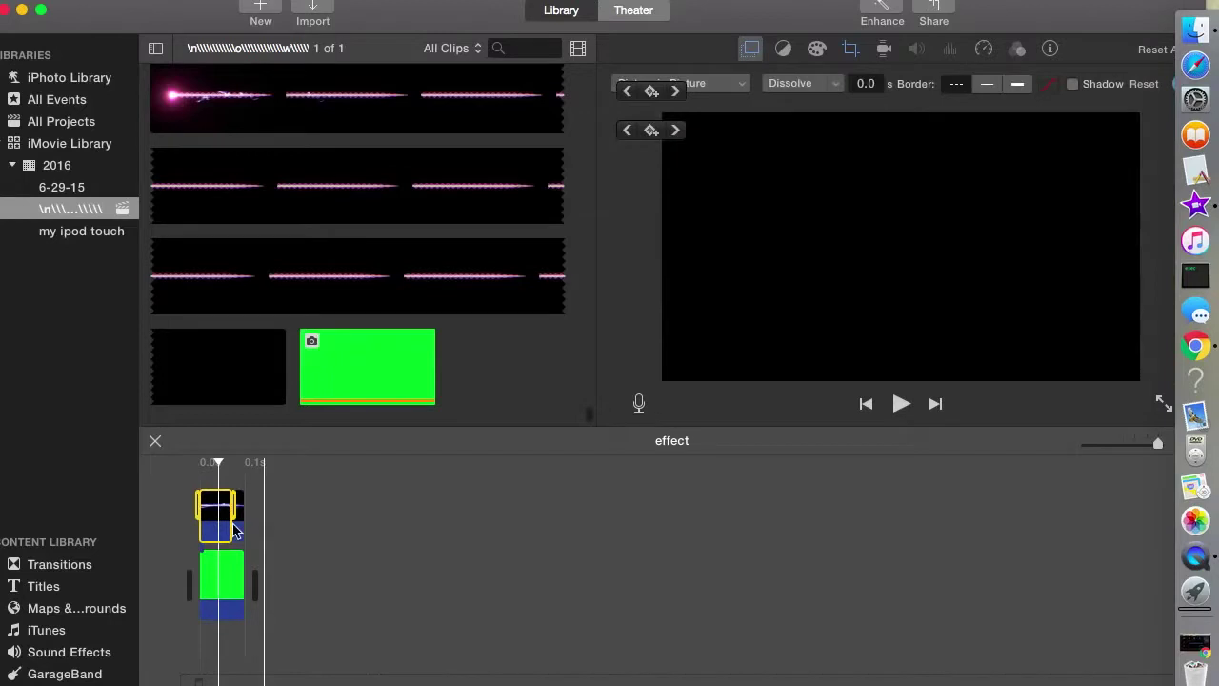
{"action": "left_click", "coordinate": [225, 529]}
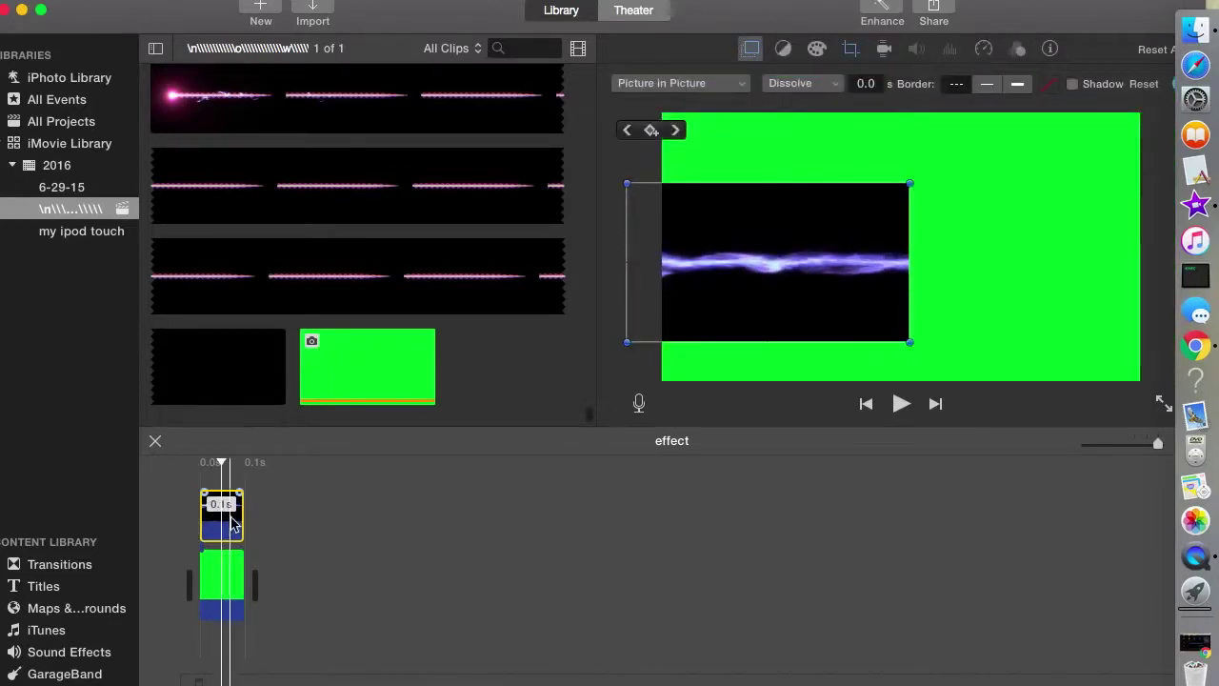
{"action": "left_click", "coordinate": [1018, 52]}
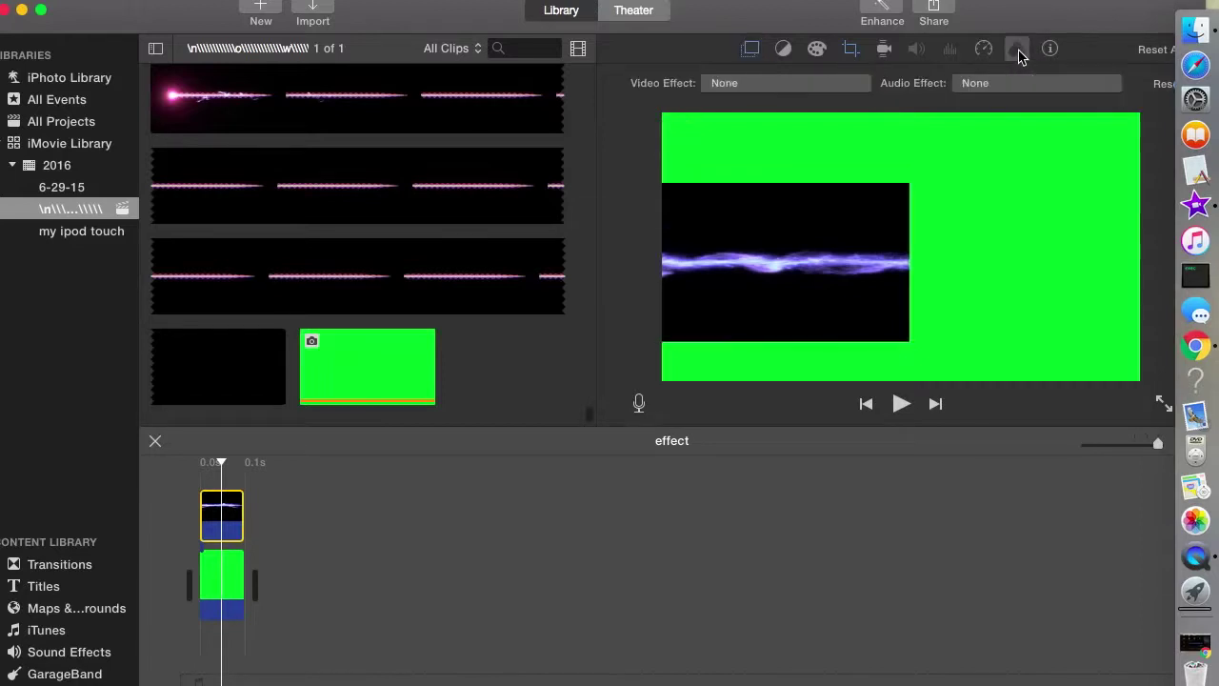
{"action": "left_click", "coordinate": [826, 87]}
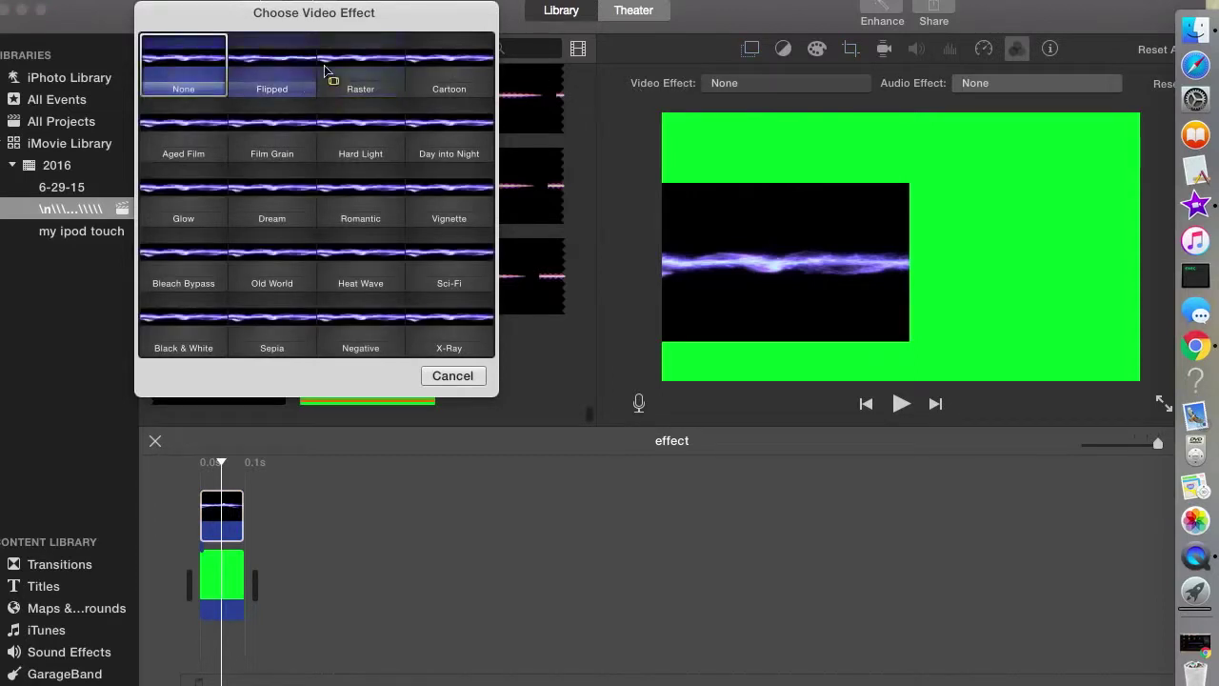
{"action": "left_click", "coordinate": [375, 80]}
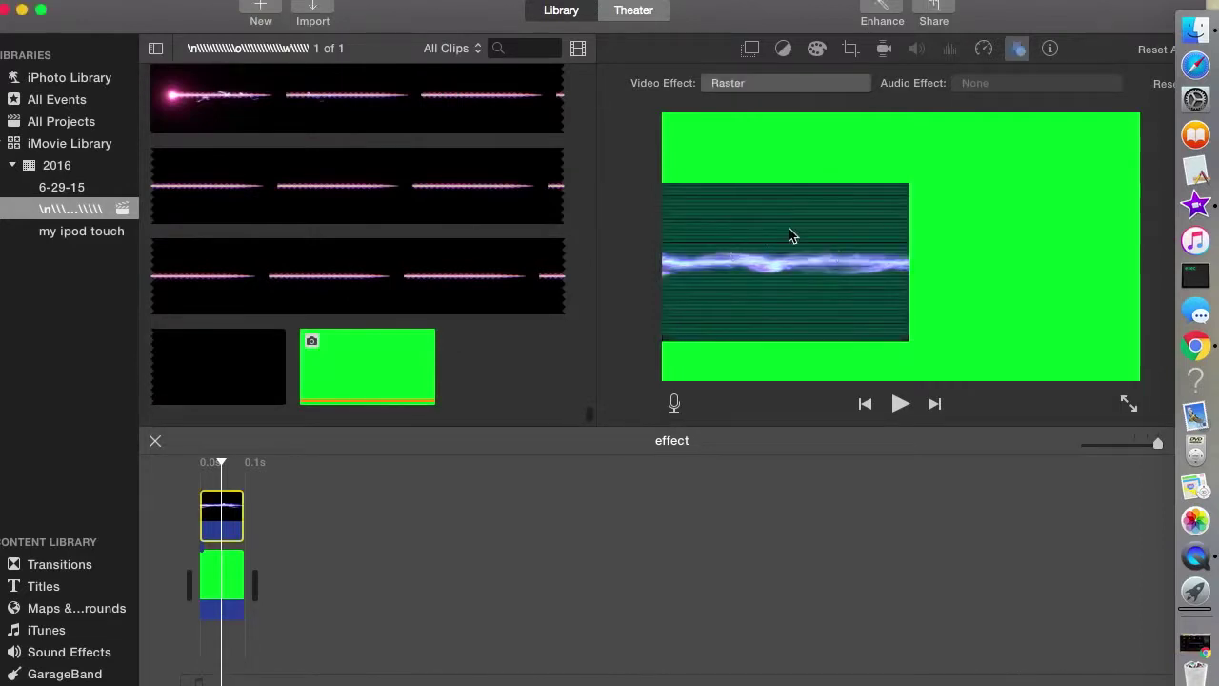
Step: Darken the green background by lowering its shadows and highlights, then slightly reduce its saturation and cool its color temperature
{"action": "left_click", "coordinate": [226, 589]}
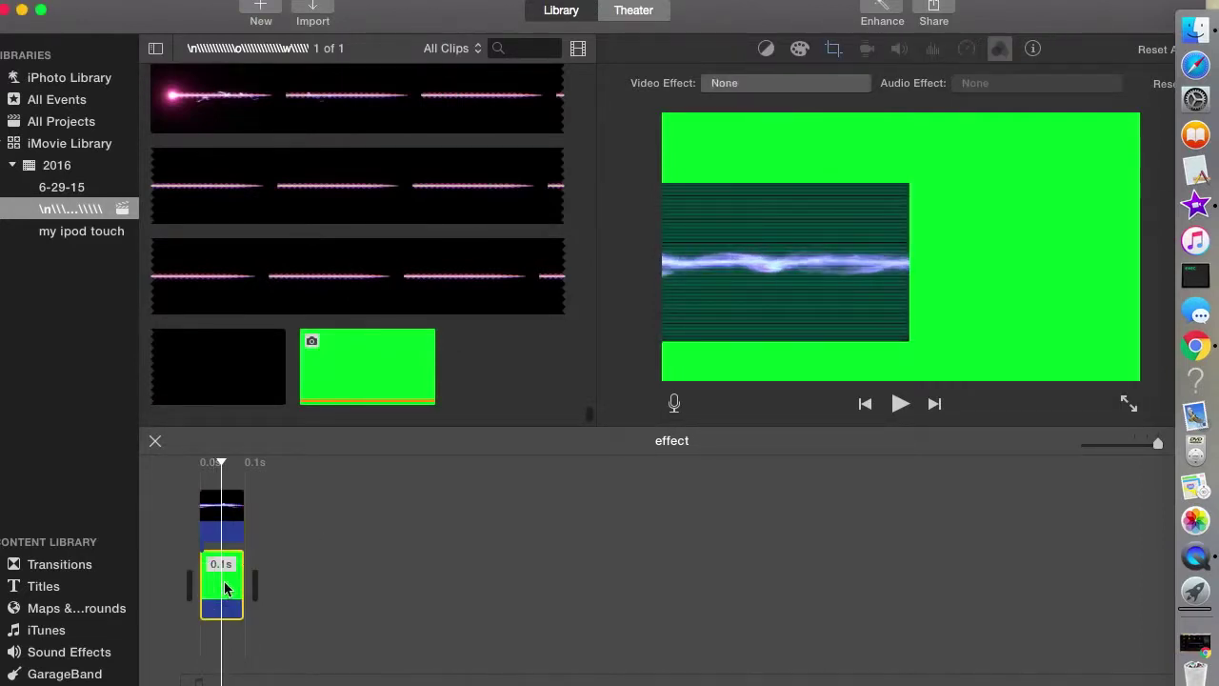
{"action": "key", "text": "c"}
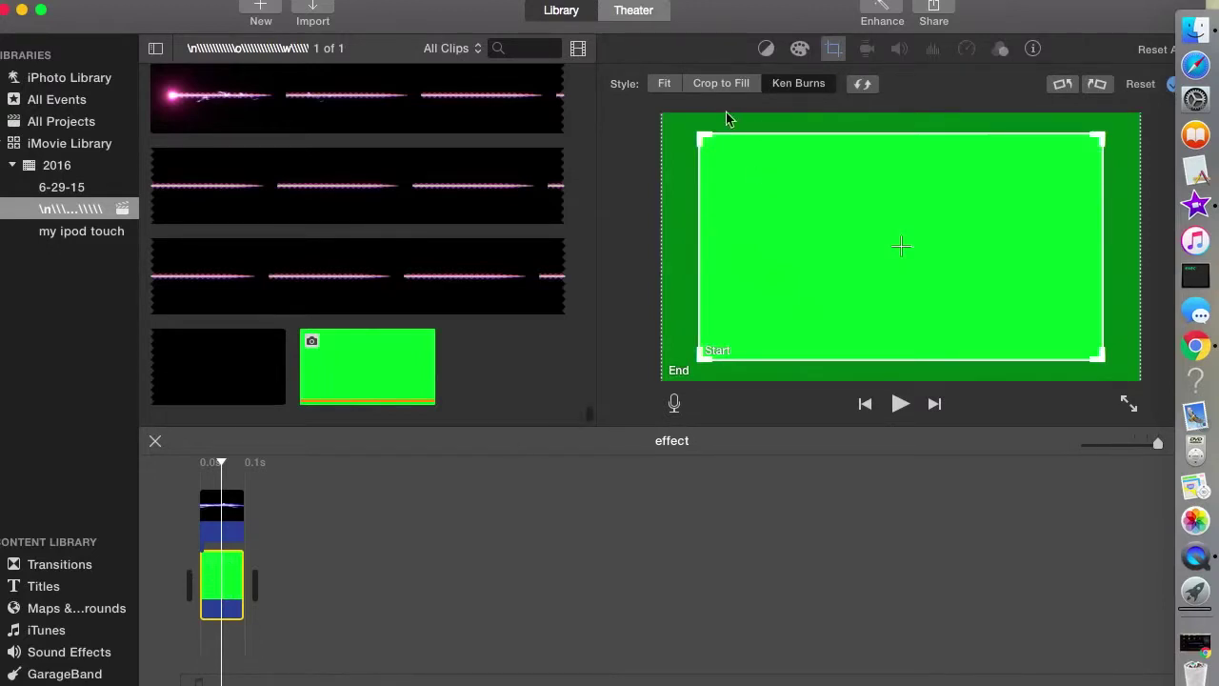
{"action": "left_click", "coordinate": [801, 49]}
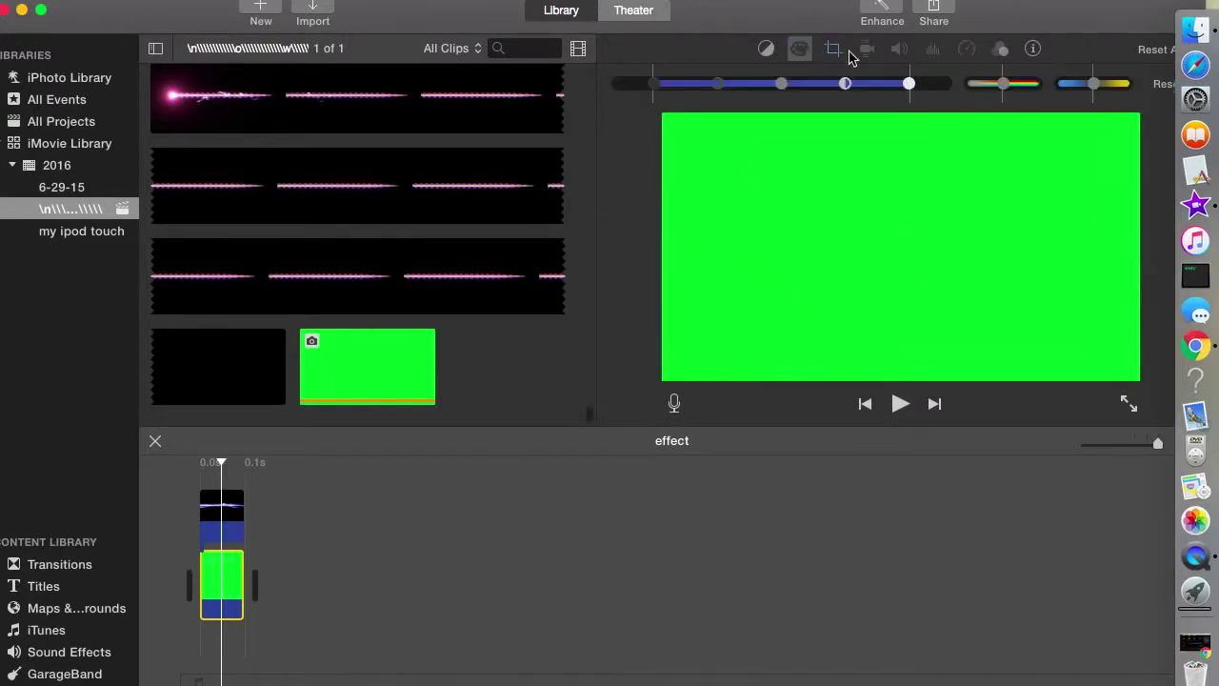
{"action": "left_click_drag", "start_coordinate": [664, 87], "coordinate": [604, 90]}
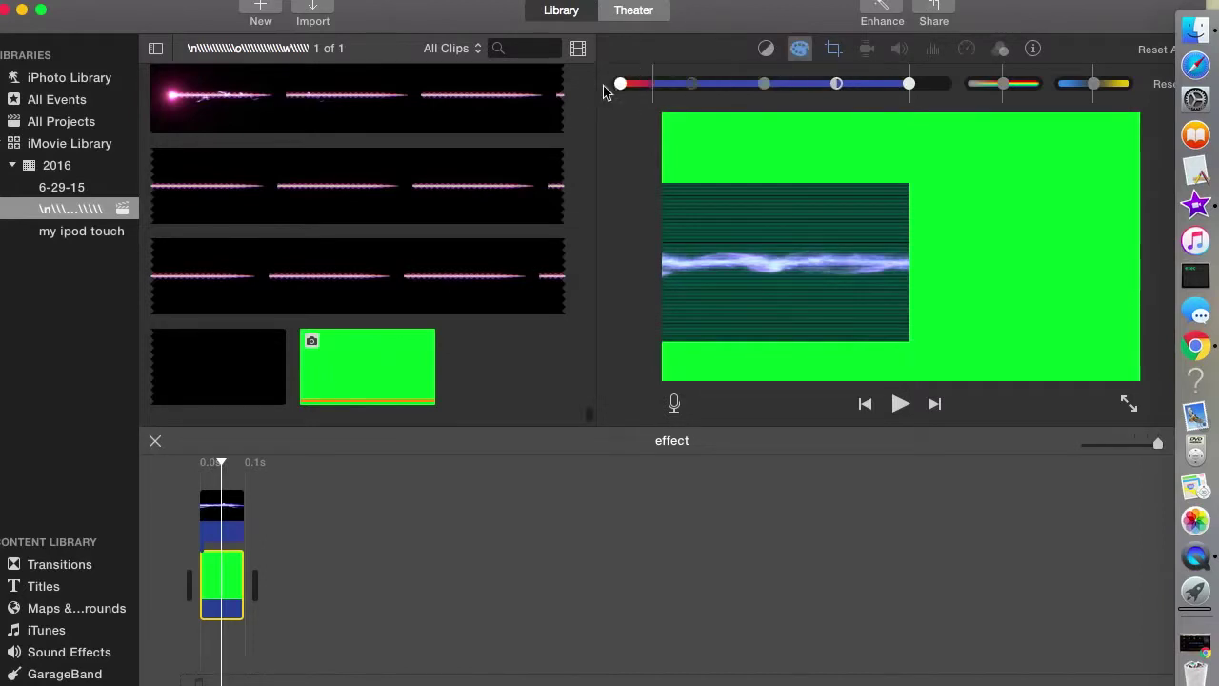
{"action": "left_click_drag", "start_coordinate": [910, 91], "coordinate": [807, 84]}
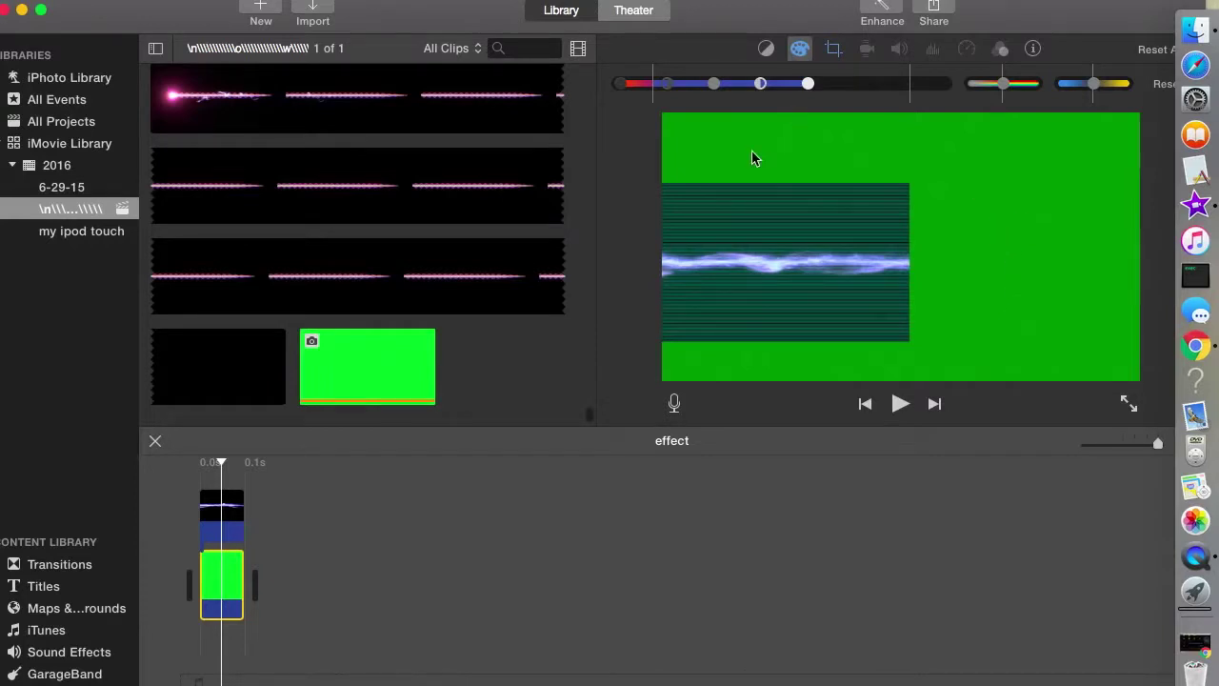
{"action": "left_click_drag", "start_coordinate": [1001, 85], "coordinate": [986, 122]}
{"action": "left_click_drag", "start_coordinate": [1093, 93], "coordinate": [1089, 99]}
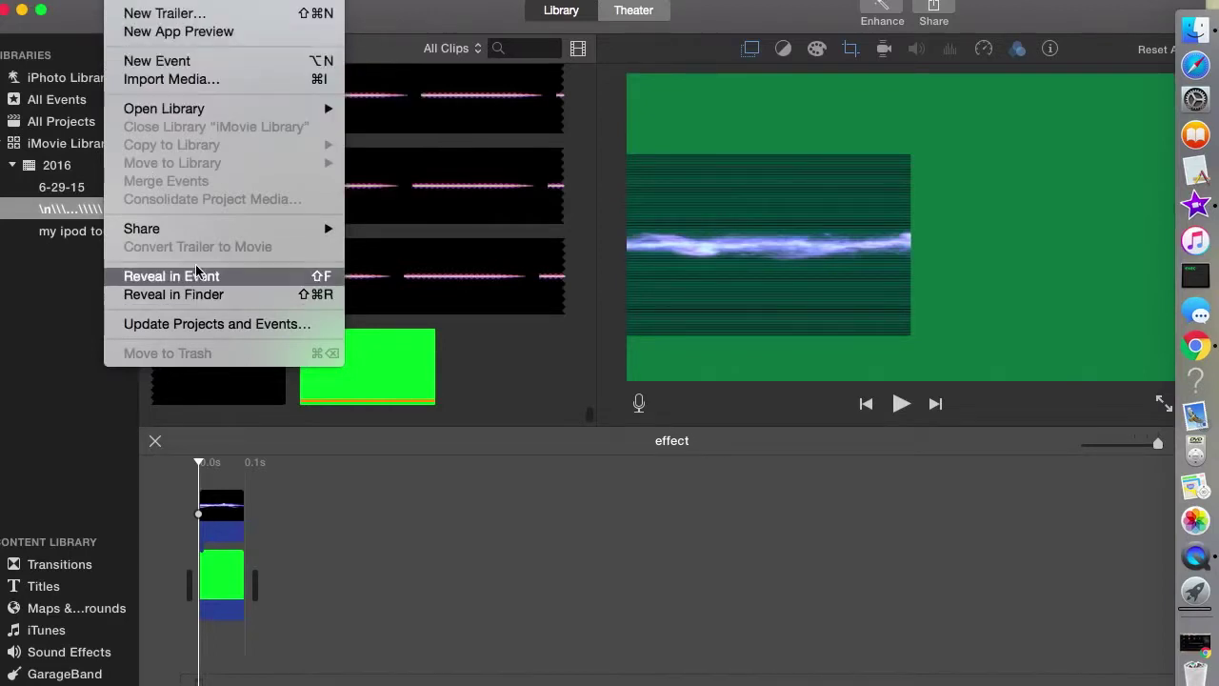
Step: Export the effect movie as a video and audio file at 1280 x 720 and High quality
{"action": "mouse_move", "coordinate": [188, 234]}
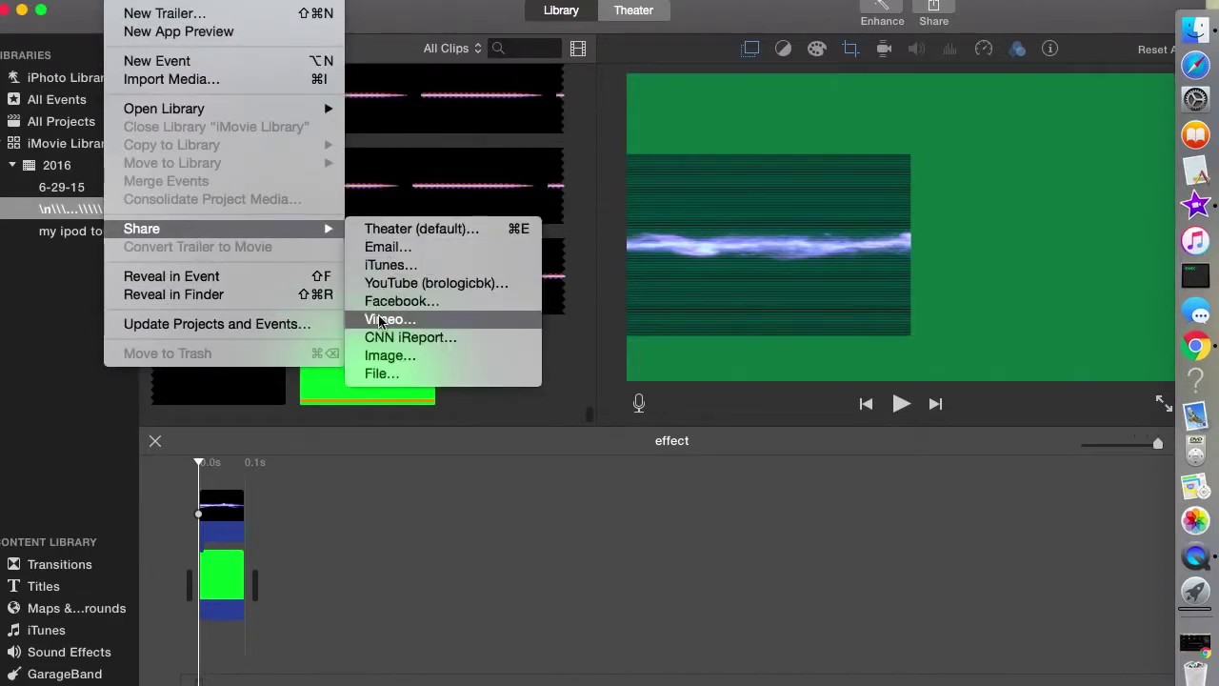
{"action": "left_click", "coordinate": [381, 373]}
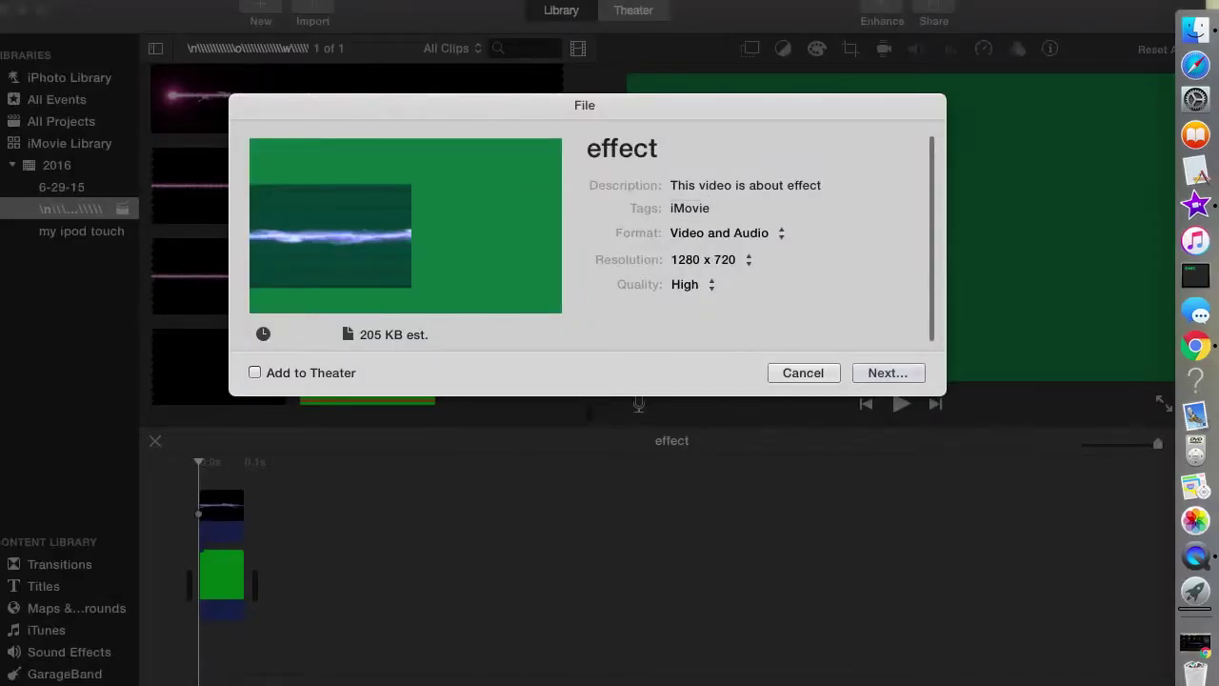
{"action": "left_click", "coordinate": [880, 375]}
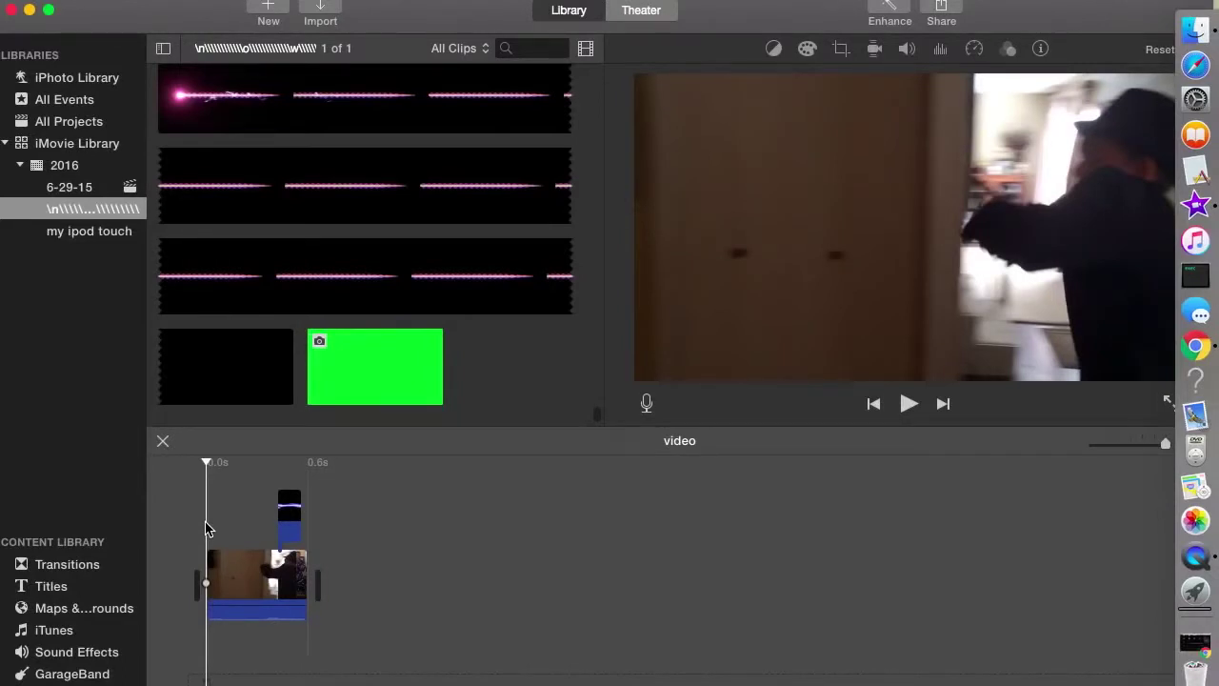
Step: Split the main clip in the video project where the lightning overlay begins and select the overlay
{"action": "left_click", "coordinate": [286, 495]}
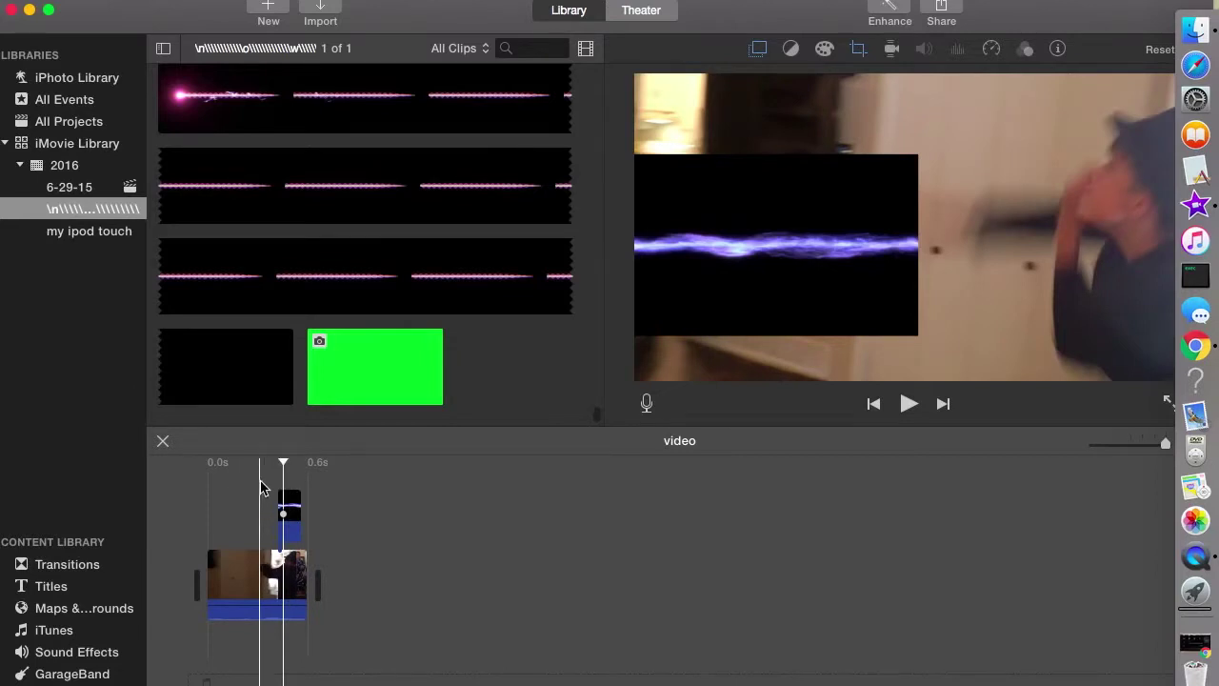
{"action": "left_click", "coordinate": [282, 545]}
{"action": "left_click", "coordinate": [279, 571]}
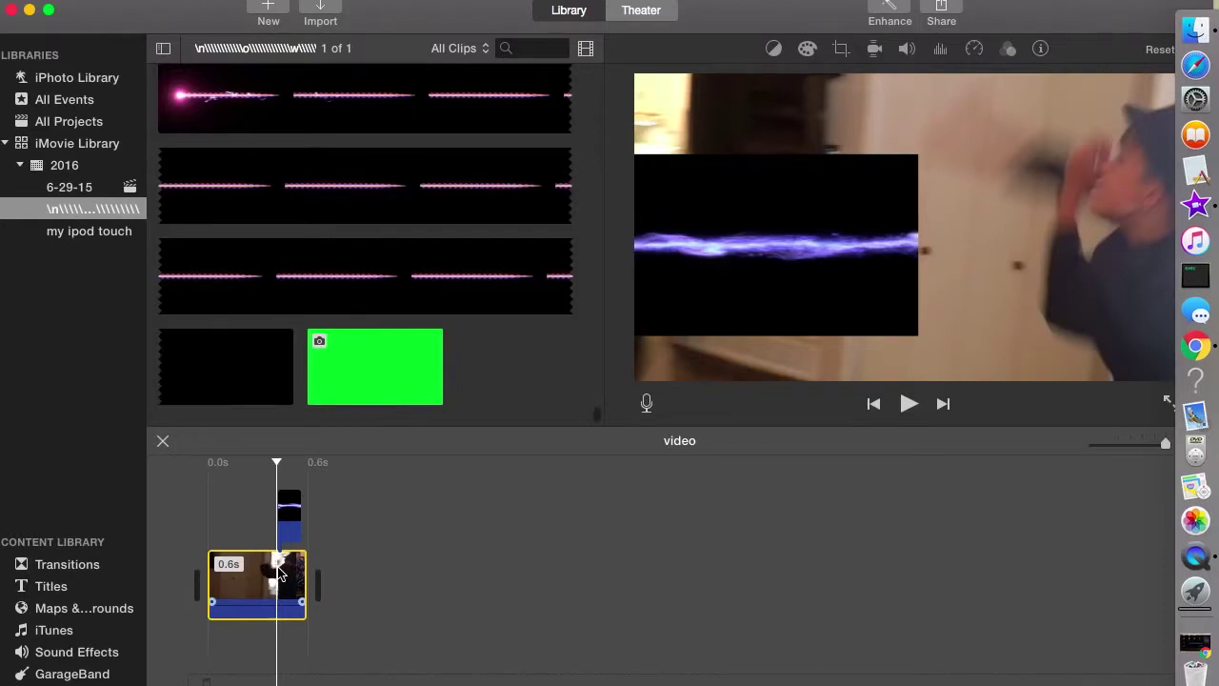
{"action": "right_click", "coordinate": [279, 562]}
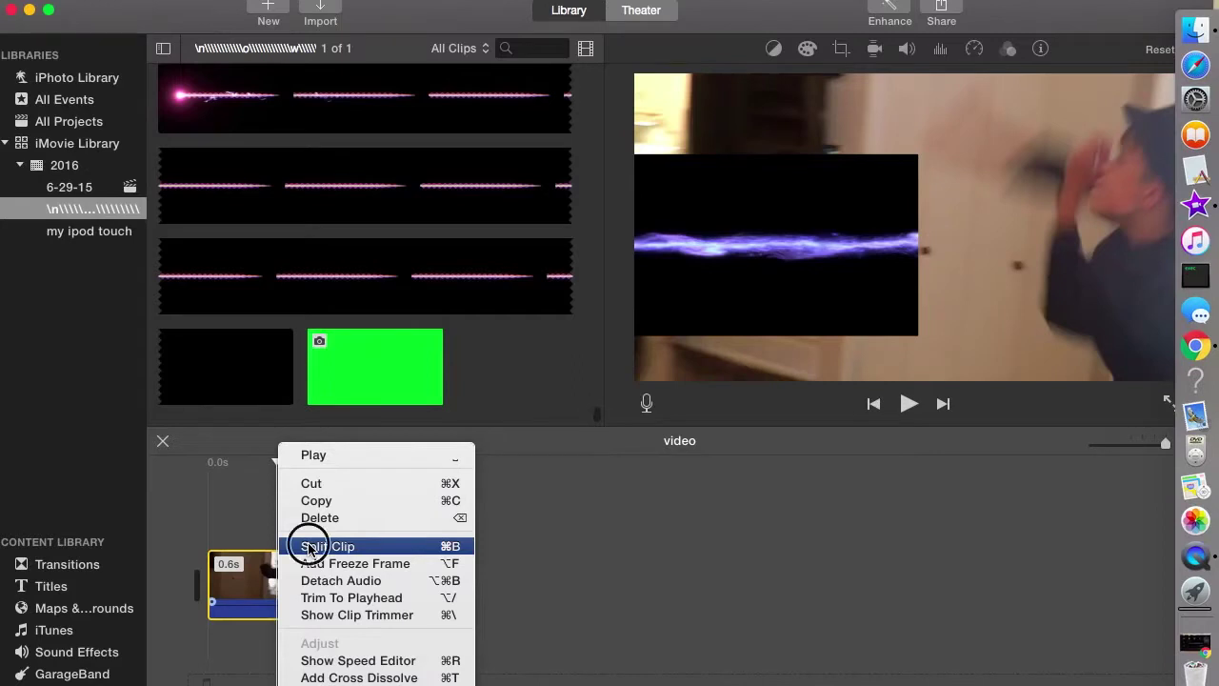
{"action": "left_click", "coordinate": [310, 547]}
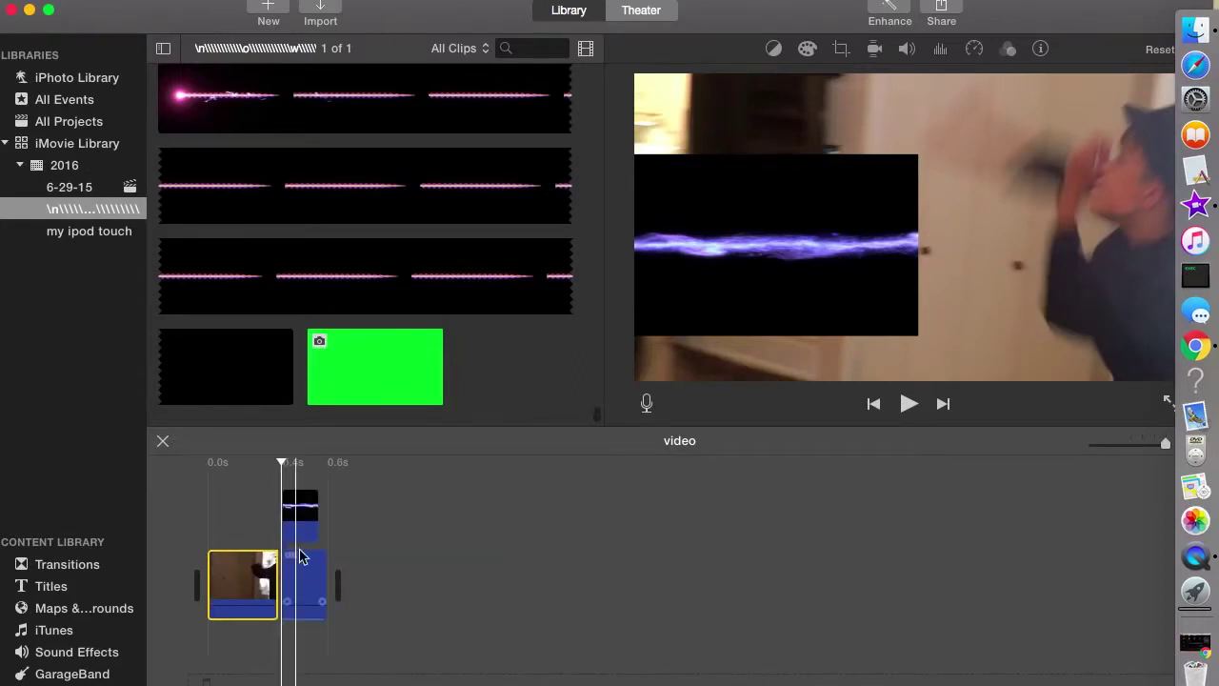
{"action": "left_click", "coordinate": [301, 527]}
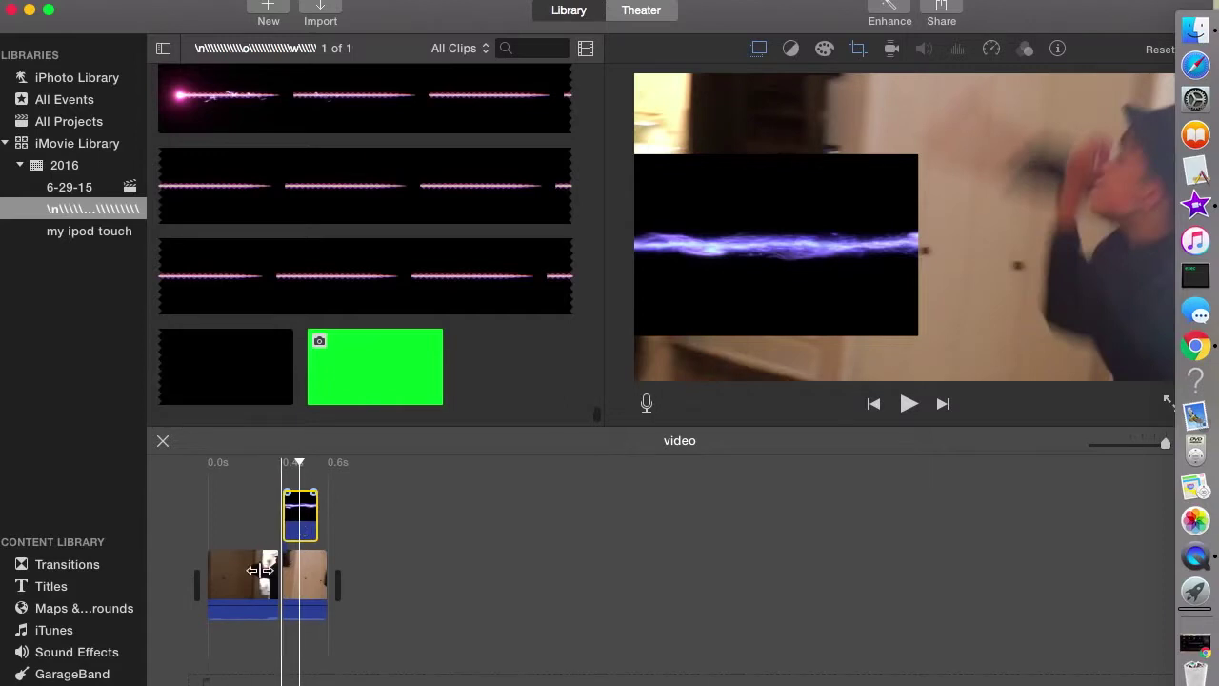
Step: Delete the black-background lightning overlay from the timeline of the video project
{"action": "right_click", "coordinate": [296, 524]}
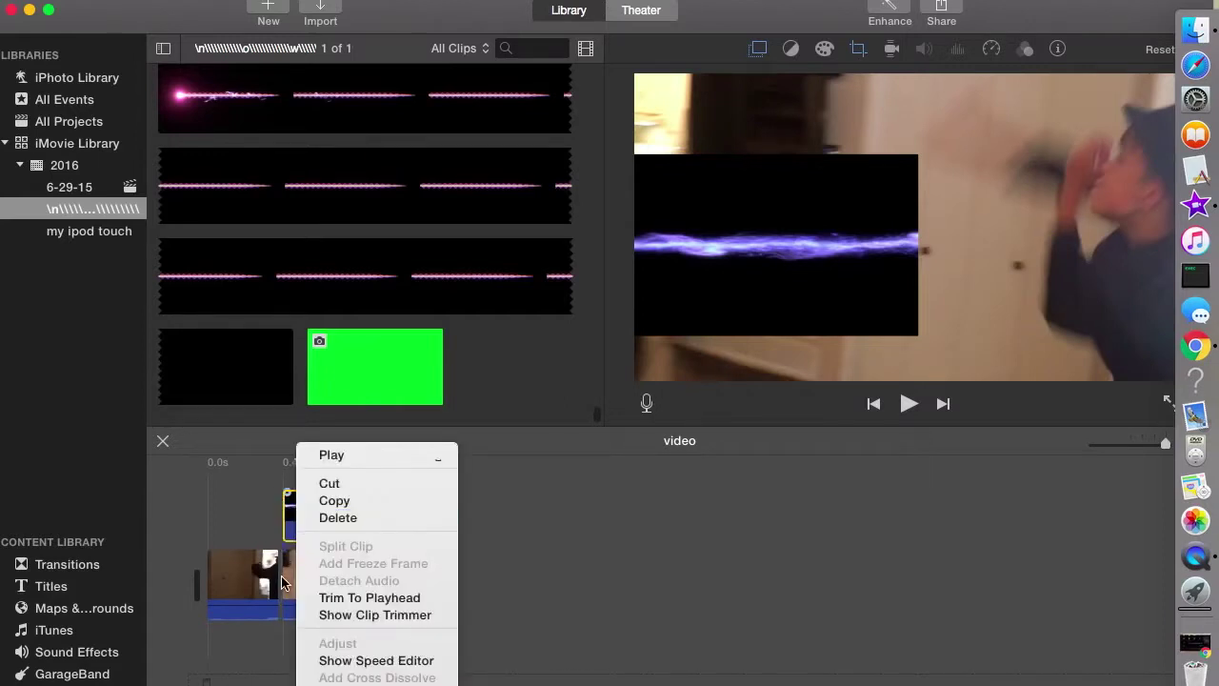
{"action": "left_click", "coordinate": [271, 557]}
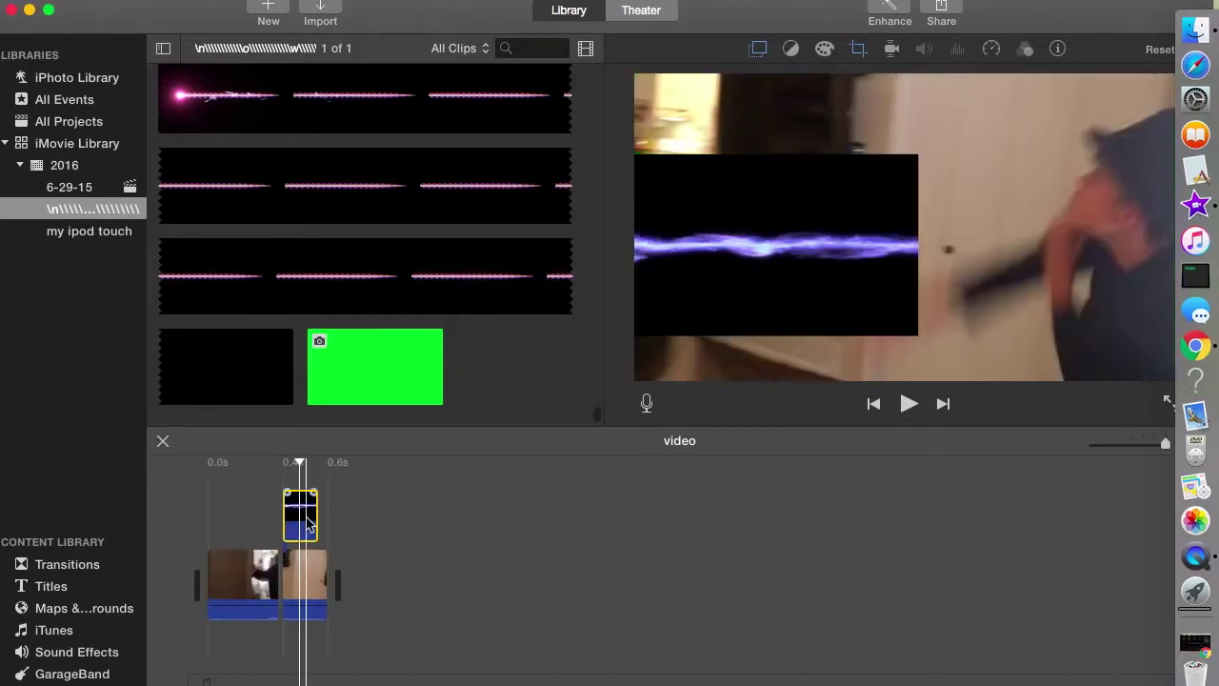
{"action": "right_click", "coordinate": [305, 553]}
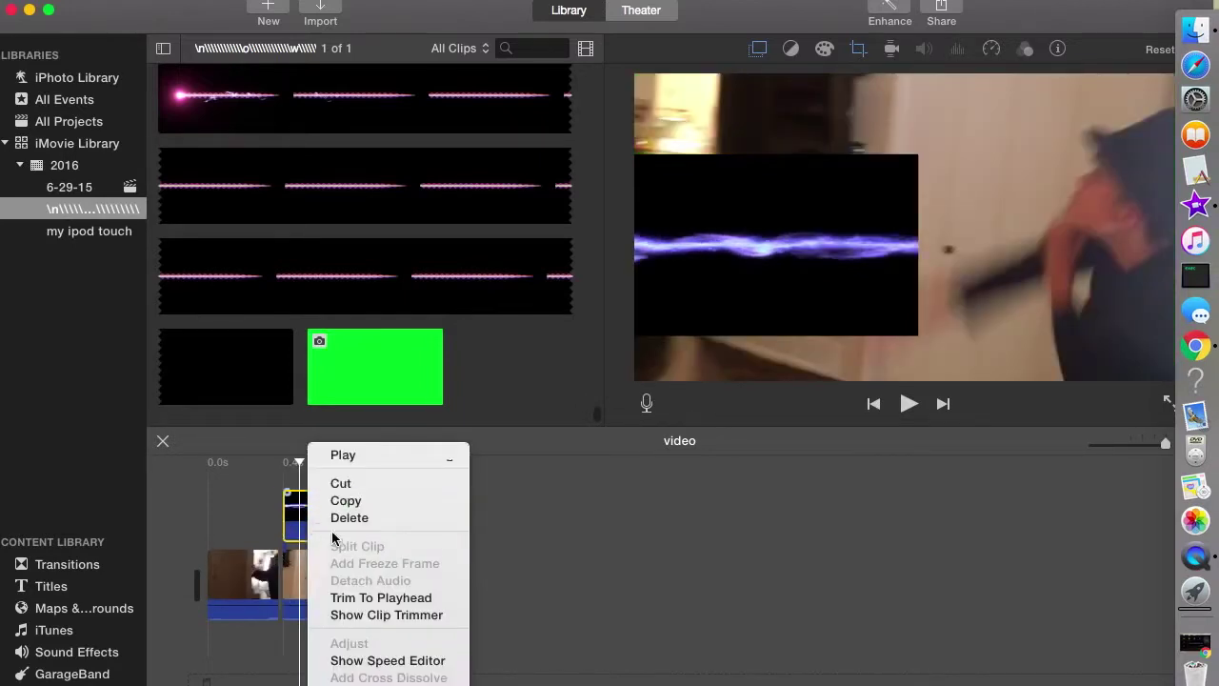
{"action": "left_click", "coordinate": [343, 519]}
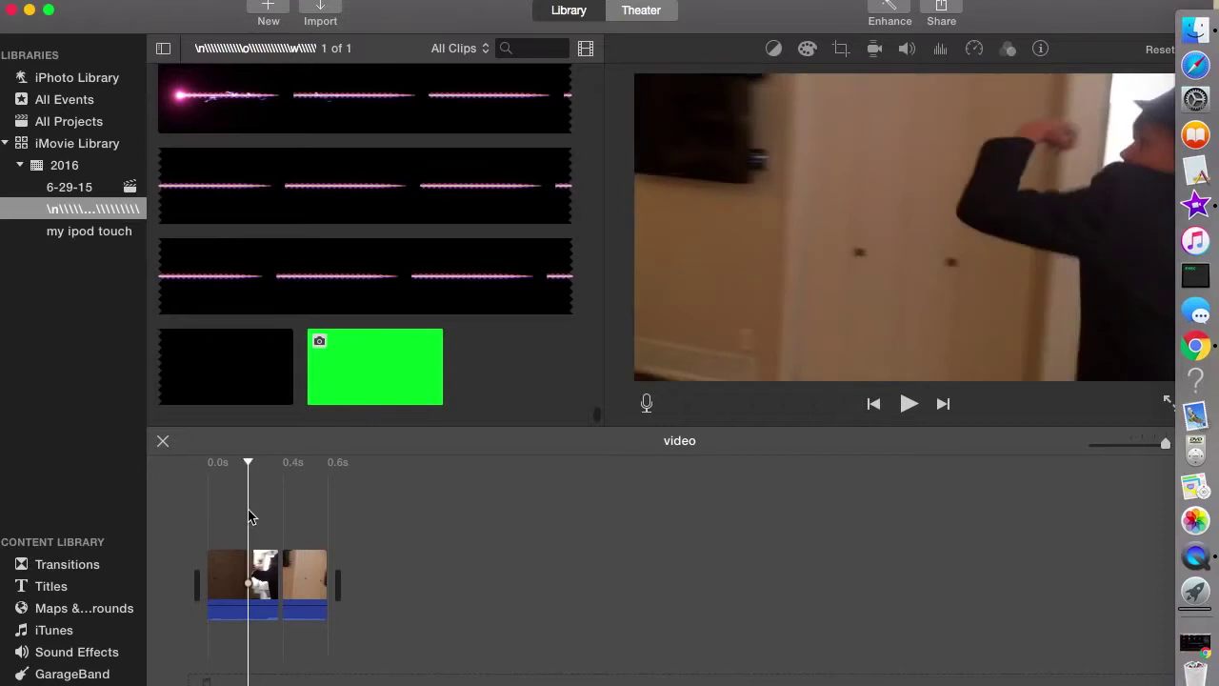
Step: Add effect.mp4 from the desktop as an overlay above the second part of the main clip, starting at the split
{"action": "left_click", "coordinate": [282, 516]}
{"action": "left_click_drag", "start_coordinate": [407, 22], "coordinate": [548, 22]}
{"action": "left_click", "coordinate": [47, 448]}
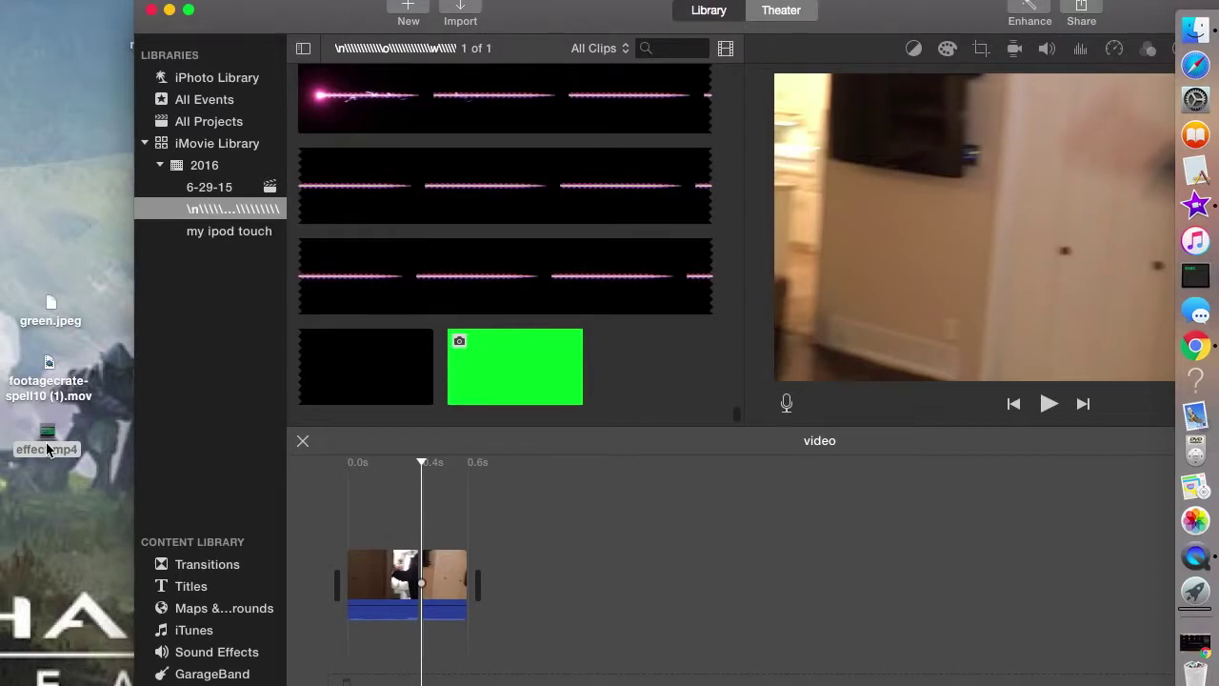
{"action": "left_click_drag", "start_coordinate": [45, 449], "coordinate": [425, 520]}
{"action": "left_click", "coordinate": [373, 508]}
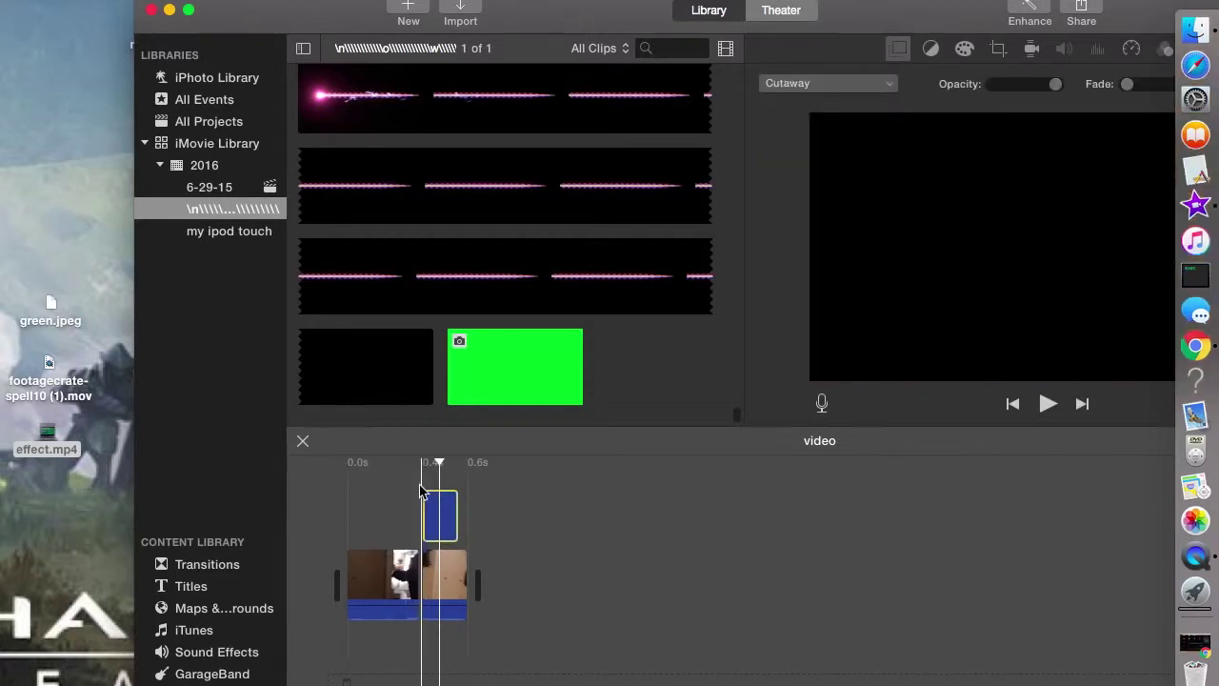
{"action": "left_click", "coordinate": [401, 486]}
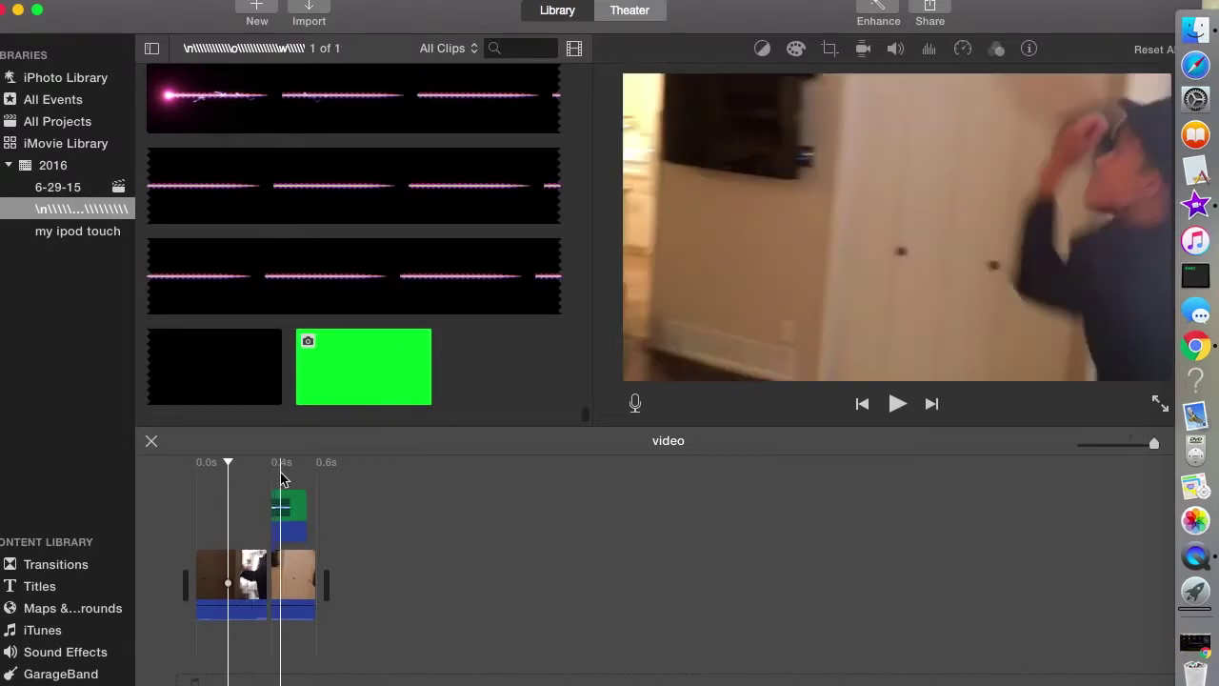
Step: Change the effect overlay from Cutaway to Green/Blue Screen
{"action": "left_click", "coordinate": [281, 517]}
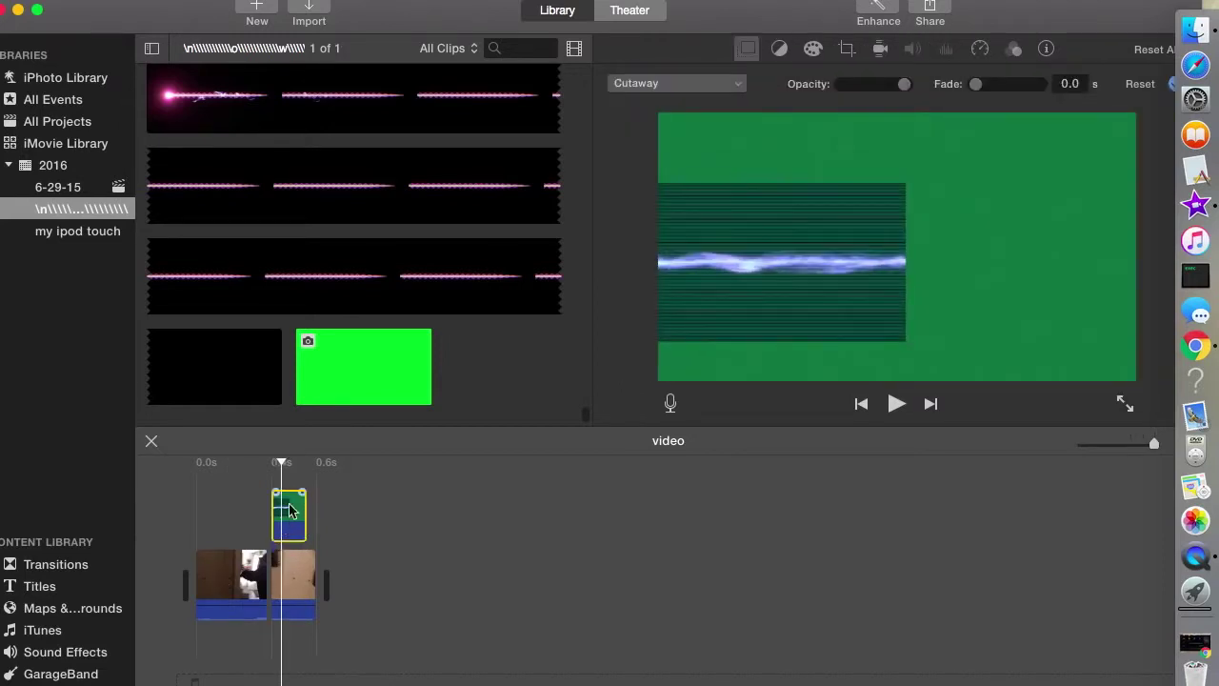
{"action": "left_click", "coordinate": [693, 91]}
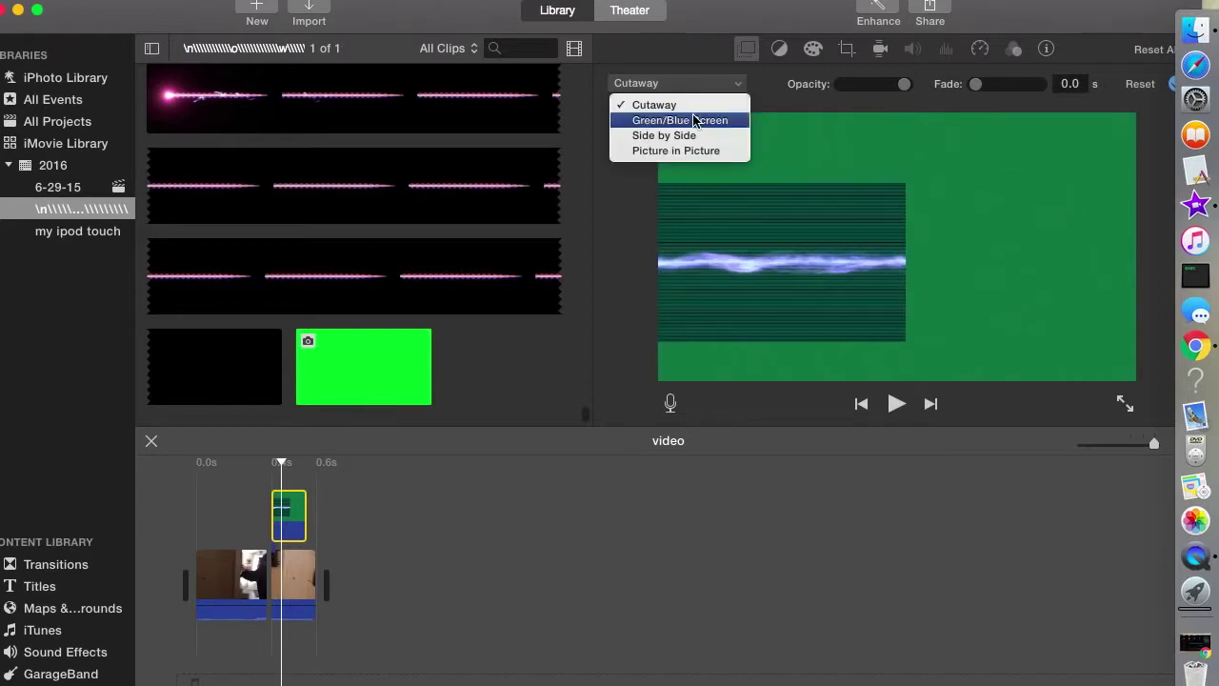
{"action": "left_click", "coordinate": [699, 121]}
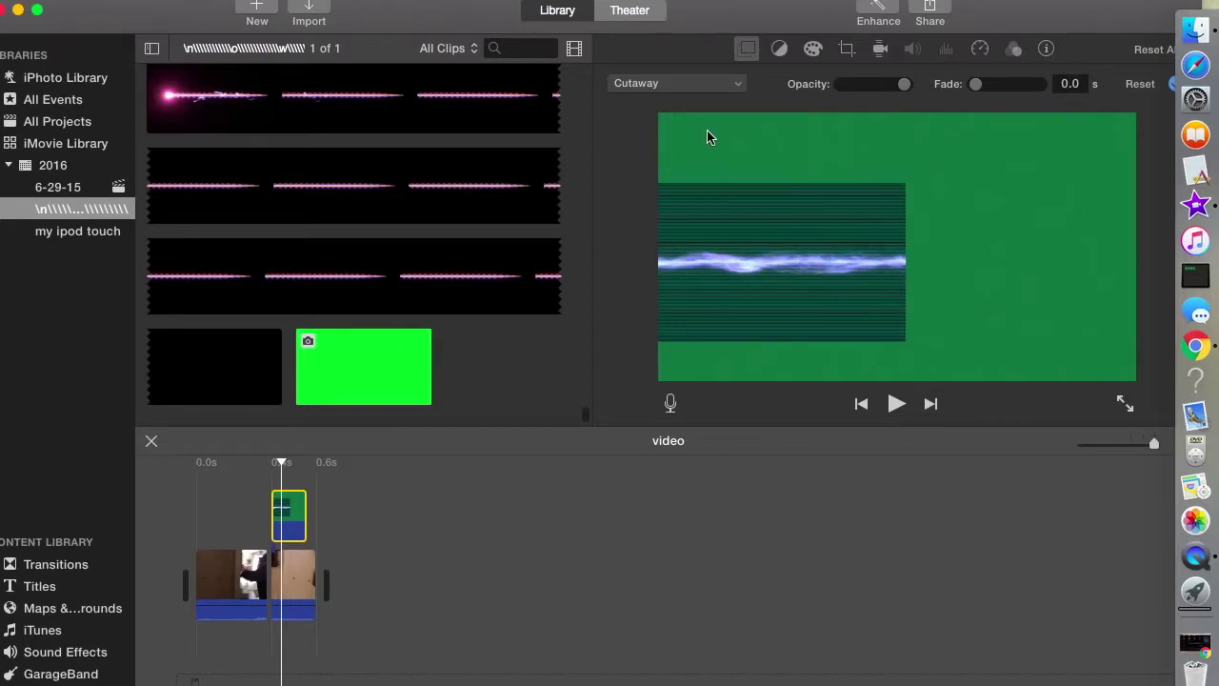
{"action": "left_click", "coordinate": [255, 502]}
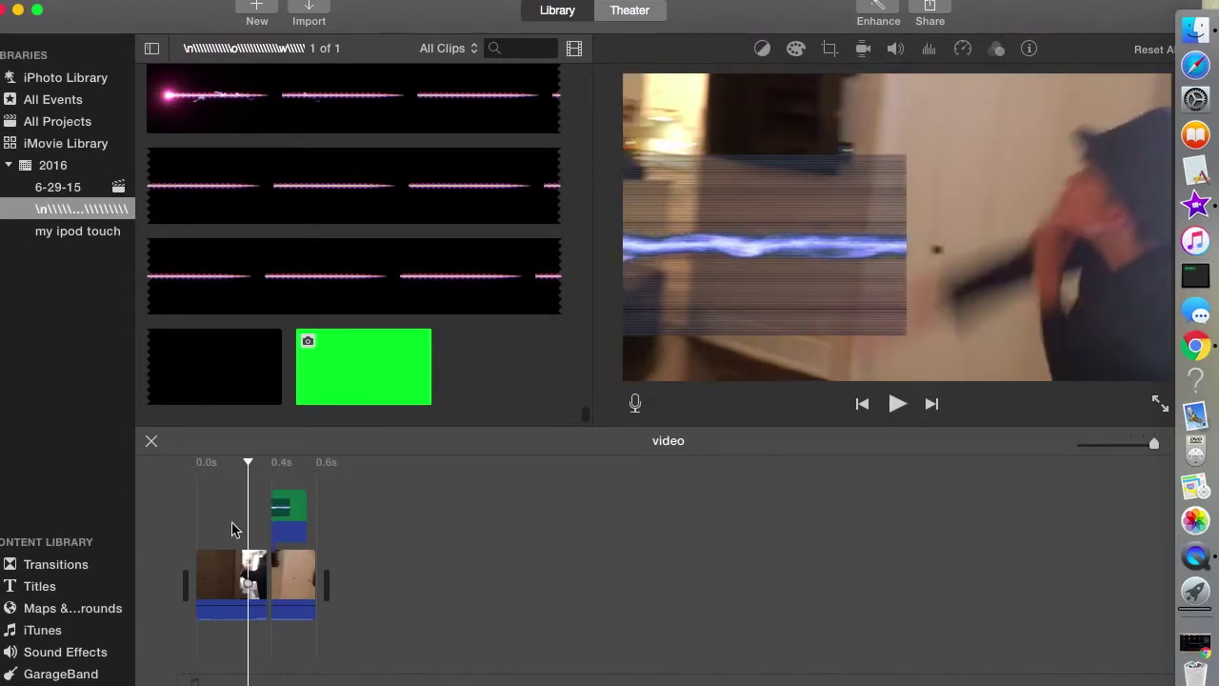
Step: Clean up the leftover striped background around the lightning overlay and raise the key's softness to maximum
{"action": "left_click", "coordinate": [284, 514]}
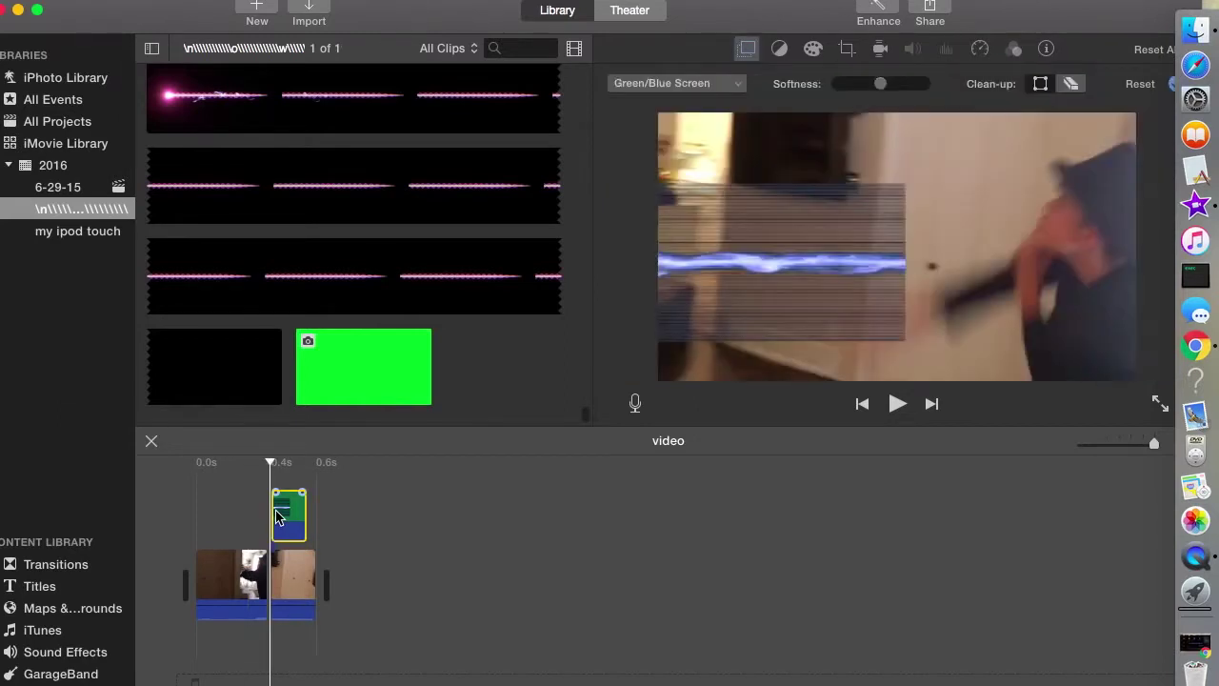
{"action": "left_click", "coordinate": [1071, 84]}
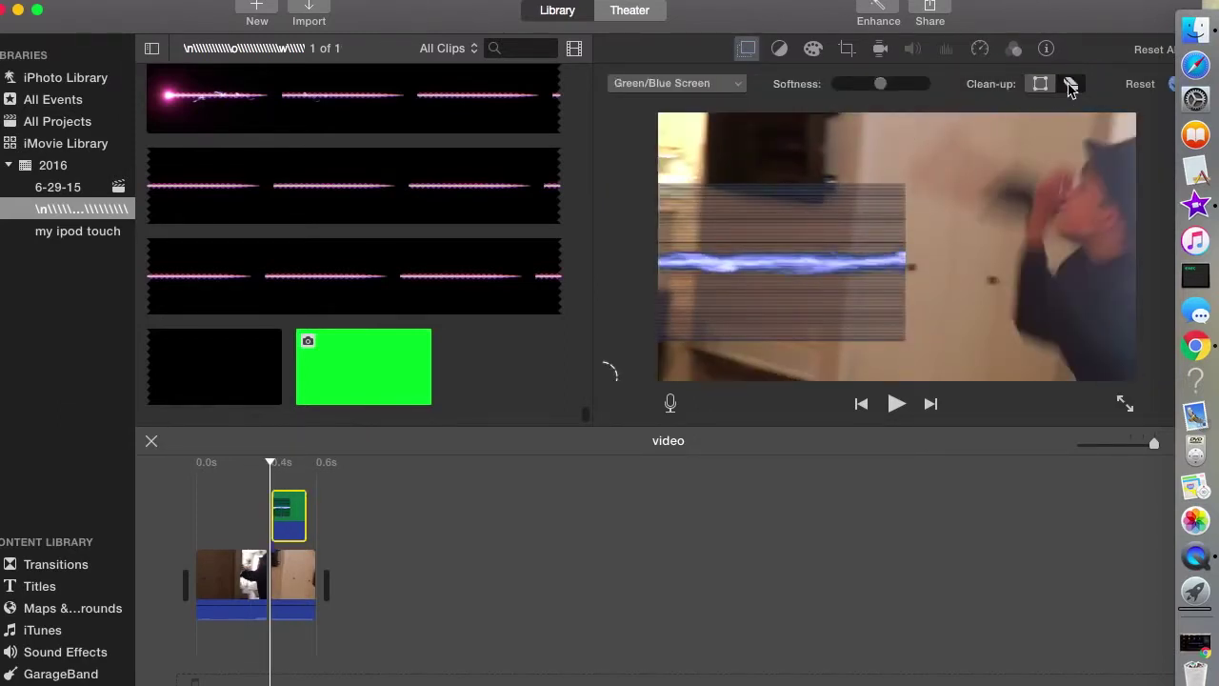
{"action": "left_click", "coordinate": [845, 208]}
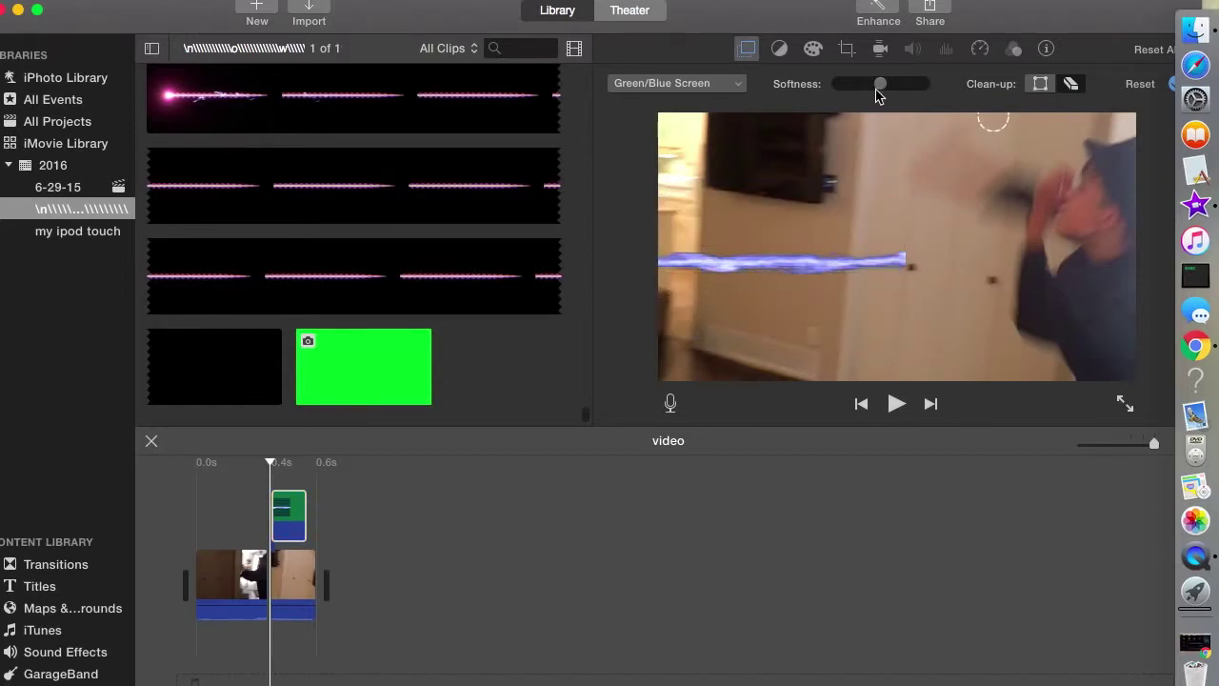
{"action": "left_click_drag", "start_coordinate": [880, 82], "coordinate": [840, 84]}
{"action": "left_click", "coordinate": [936, 83]}
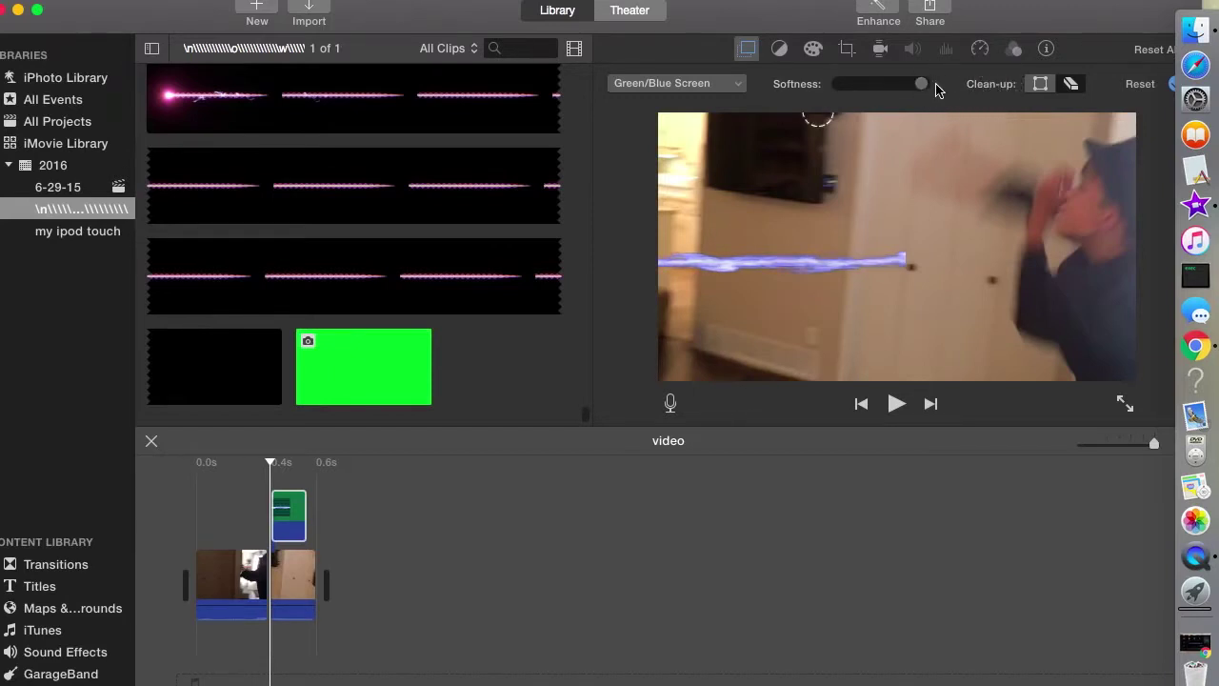
Step: Check the keyed lightning against the main clip and return the playhead to the start of the project
{"action": "left_click", "coordinate": [286, 513]}
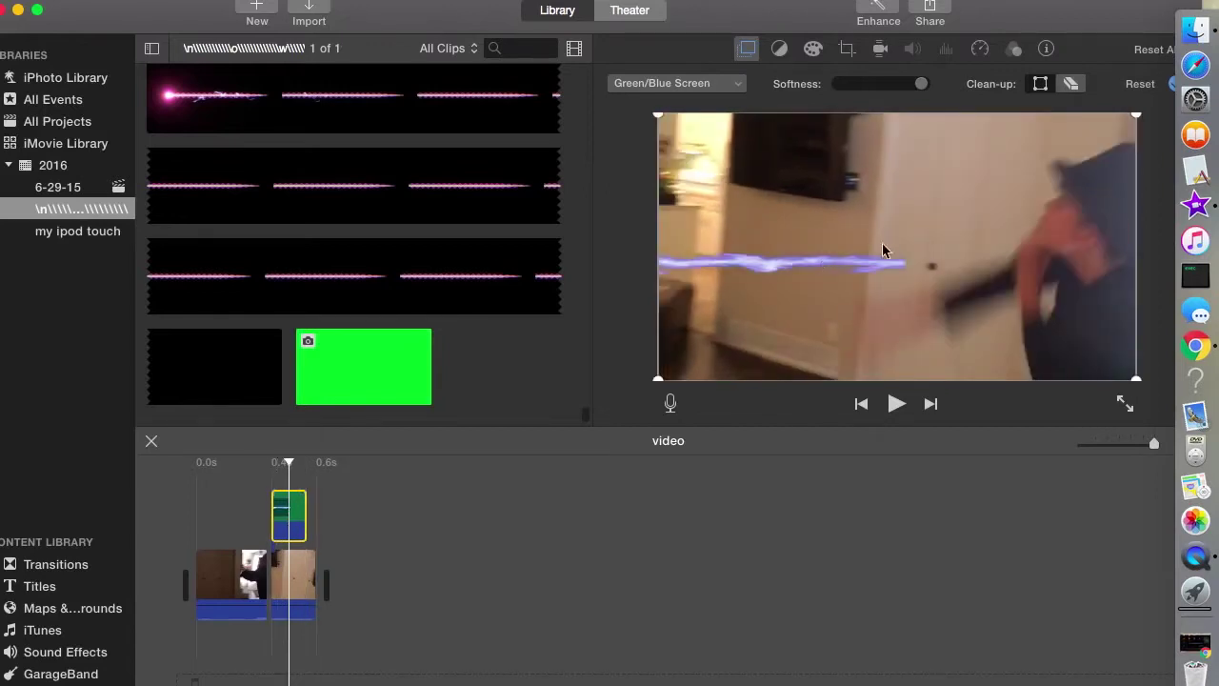
{"action": "left_click", "coordinate": [194, 497]}
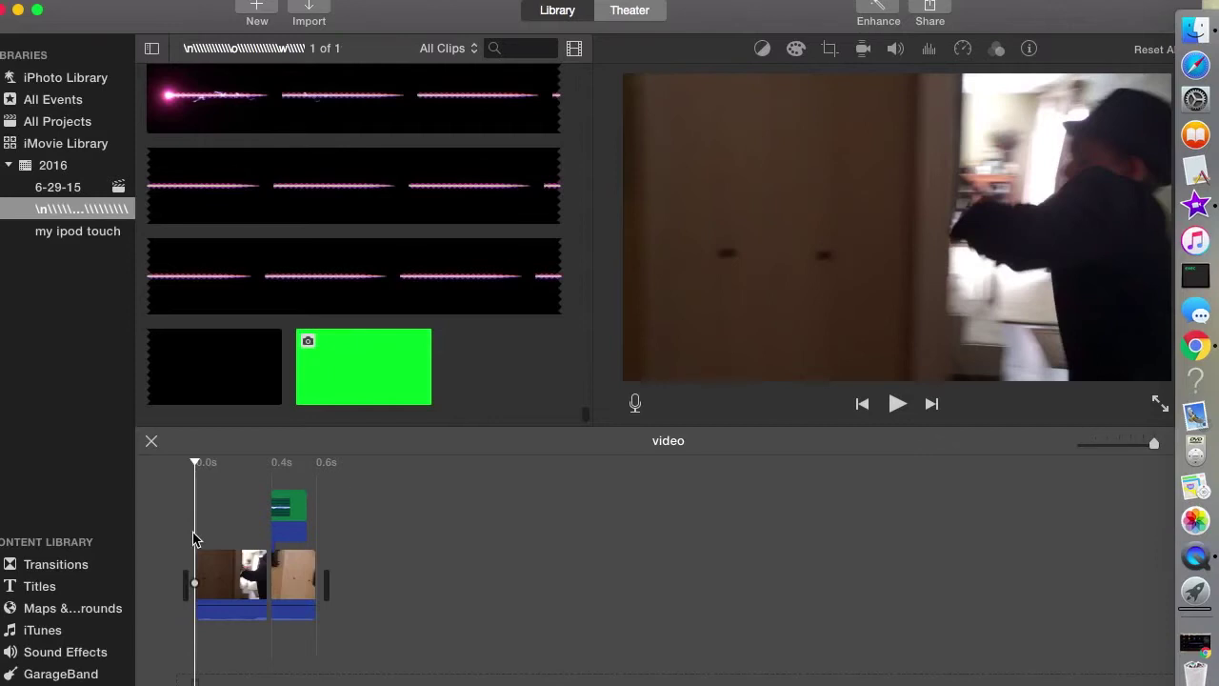
{"action": "left_click_drag", "start_coordinate": [198, 12], "coordinate": [212, 9]}
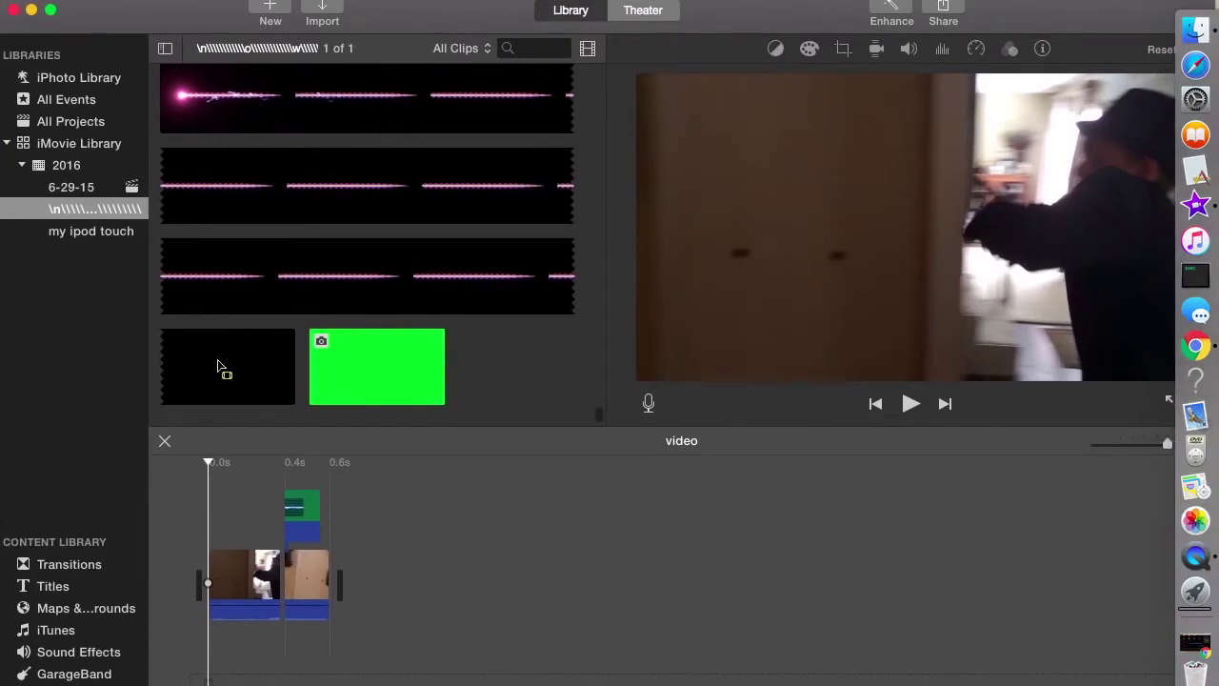